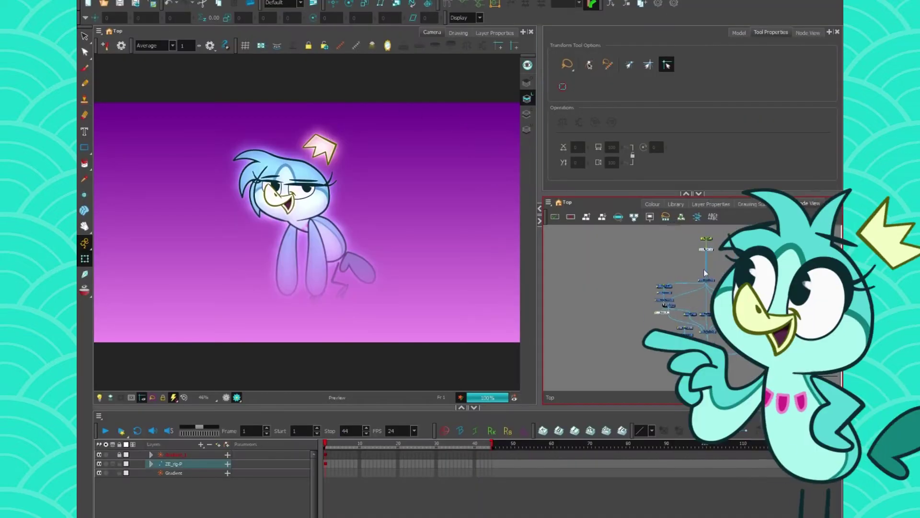
Step: Examine the upper part of the effect network: Greyscale, Matte-Resize_1, Cutter, Glow_1, Blending and Transparency feeding Composite_2
{"action": "left_click", "coordinate": [686, 193]}
{"action": "scroll", "coordinate": [703, 197], "scroll_direction": "up", "scroll_amount": 5}
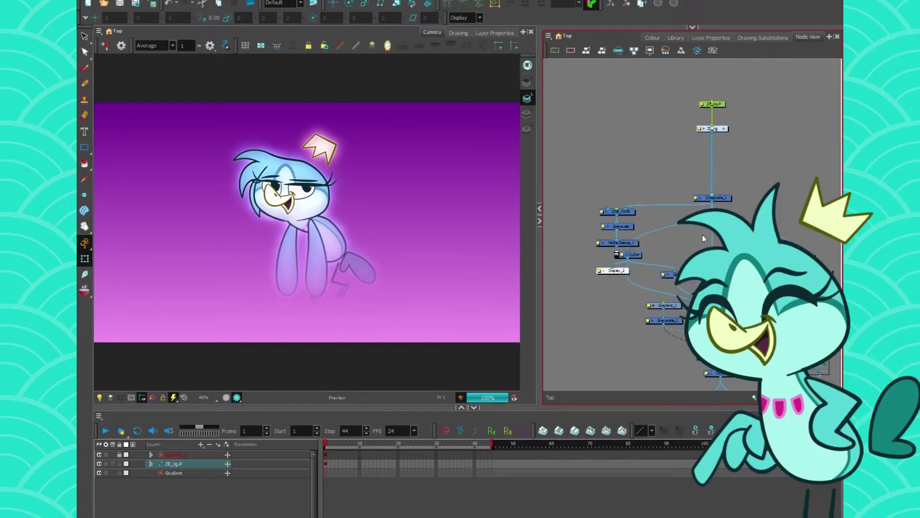
{"action": "scroll", "coordinate": [703, 234], "scroll_direction": "up", "scroll_amount": 1}
{"action": "left_click_drag", "start_coordinate": [539, 174], "coordinate": [402, 177]}
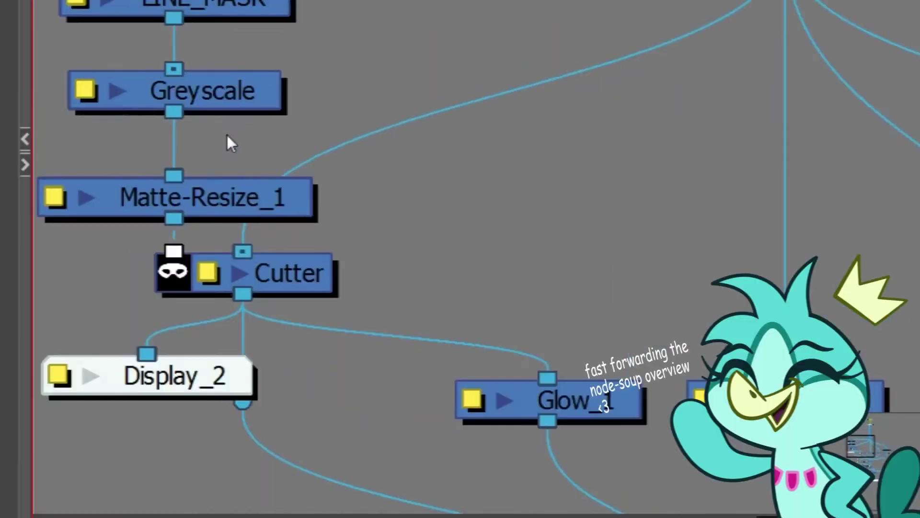
{"action": "left_click_drag", "start_coordinate": [113, 135], "coordinate": [95, 15]}
{"action": "left_click_drag", "start_coordinate": [554, 309], "coordinate": [298, 302]}
{"action": "left_click", "coordinate": [364, 259]}
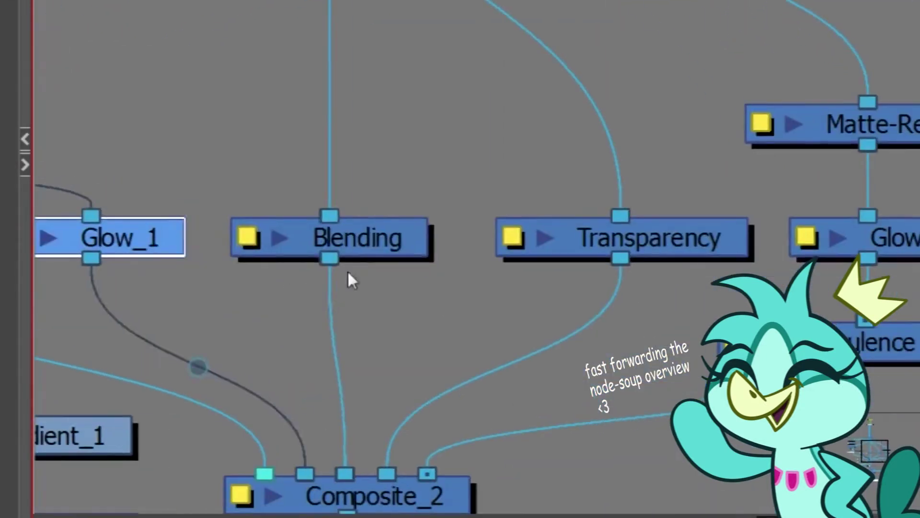
{"action": "left_click", "coordinate": [336, 239]}
{"action": "left_click", "coordinate": [661, 242]}
{"action": "left_click_drag", "start_coordinate": [251, 338], "coordinate": [314, 344]}
{"action": "scroll", "coordinate": [296, 360], "scroll_direction": "down", "scroll_amount": 1}
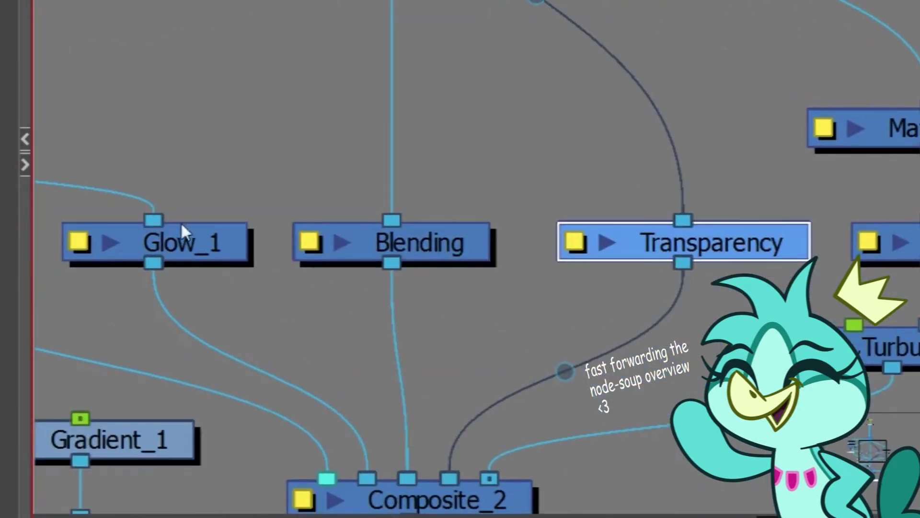
Step: Examine how Gradient_1 and Greyscale_1 feed the mattes of Cutter_1 and Blur-Variable below Composite_2
{"action": "left_click_drag", "start_coordinate": [197, 262], "coordinate": [236, 181]}
{"action": "left_click_drag", "start_coordinate": [116, 352], "coordinate": [216, 20]}
{"action": "left_click", "coordinate": [204, 98], "text": "shift"}
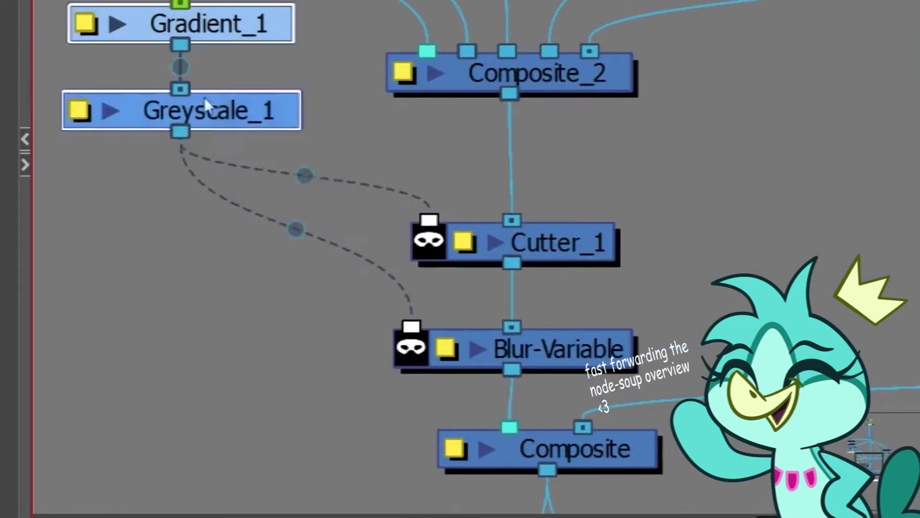
{"action": "left_click_drag", "start_coordinate": [215, 101], "coordinate": [200, 90]}
{"action": "left_click", "coordinate": [406, 241]}
{"action": "left_click", "coordinate": [571, 343]}
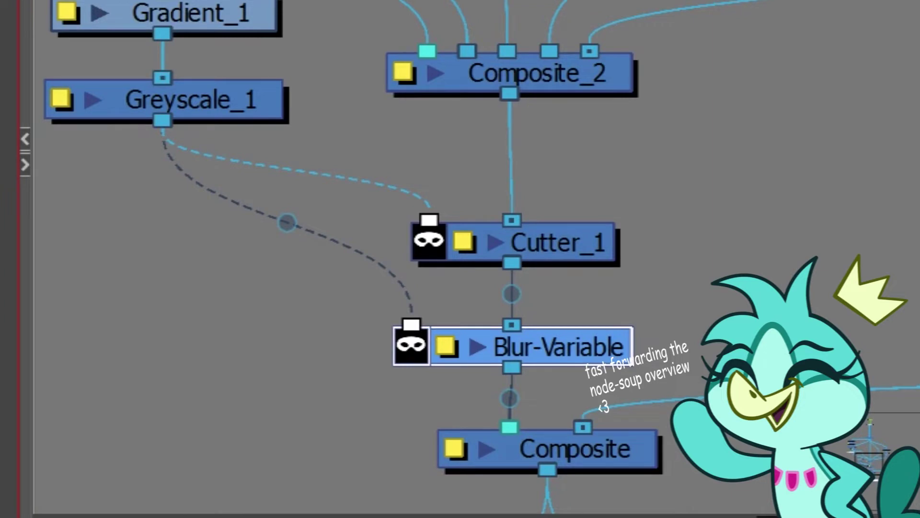
{"action": "scroll", "coordinate": [437, 281], "scroll_direction": "down", "scroll_amount": 5}
{"action": "left_click_drag", "start_coordinate": [437, 281], "coordinate": [250, 411]}
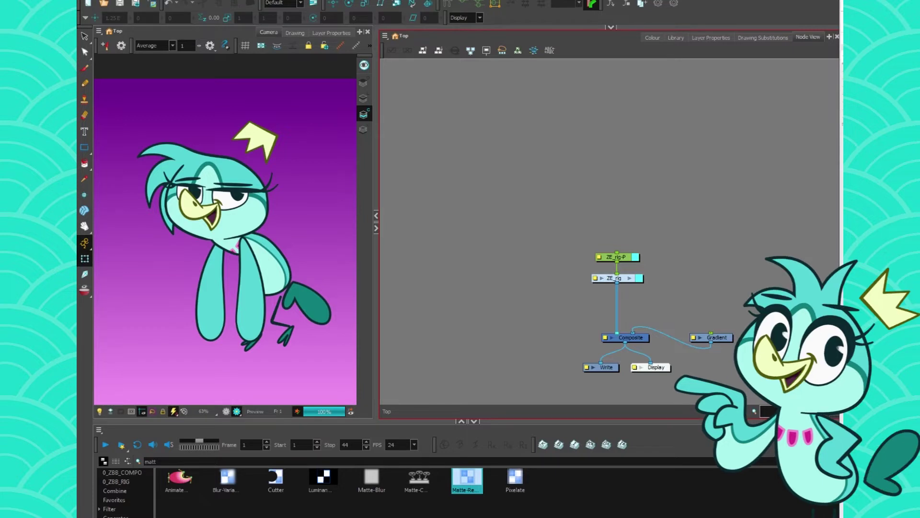
Step: Move the ZE_rig-P and ZE_rig nodes higher above the Composite, keeping a single cable between the rig and the Composite
{"action": "left_click_drag", "start_coordinate": [656, 242], "coordinate": [604, 334]}
{"action": "left_click", "coordinate": [602, 237]}
{"action": "mouse_move", "coordinate": [617, 207]}
{"action": "left_mouse_down"}
{"action": "mouse_move", "coordinate": [604, 333]}
{"action": "mouse_move", "coordinate": [616, 202]}
{"action": "left_mouse_up"}
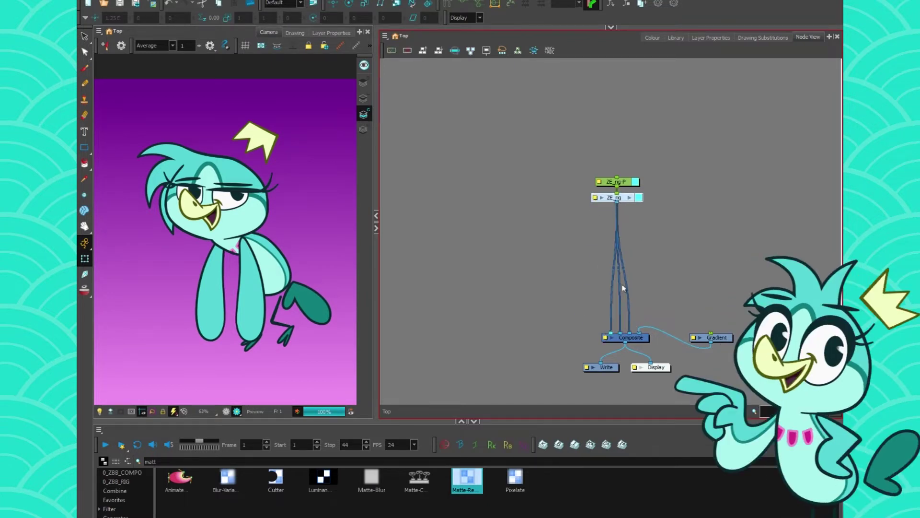
{"action": "mouse_move", "coordinate": [610, 331]}
{"action": "left_mouse_down"}
{"action": "mouse_move", "coordinate": [615, 307]}
{"action": "mouse_move", "coordinate": [611, 328]}
{"action": "left_mouse_up"}
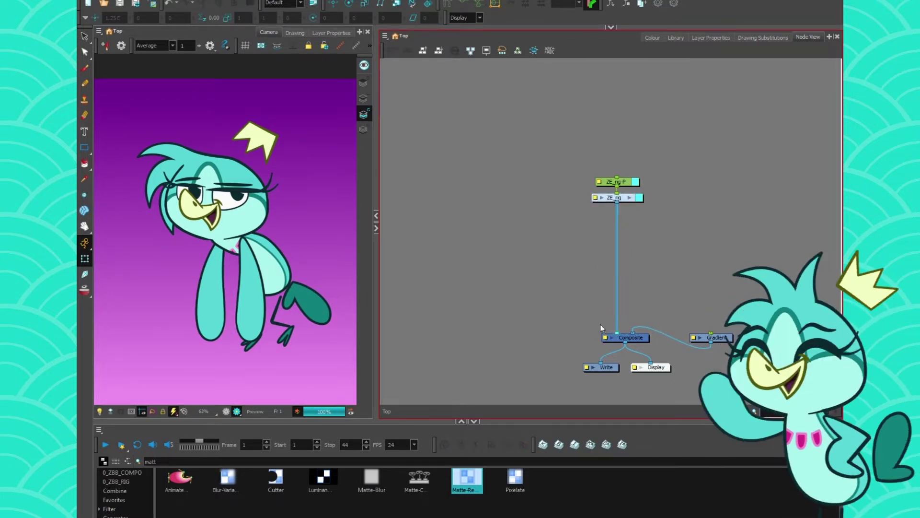
Step: Paste two Composite nodes, inserting one between ZE_rig and the existing Composite and placing the other beside the rig
{"action": "key", "text": "ctrl+v"}
{"action": "left_click_drag", "start_coordinate": [643, 272], "coordinate": [629, 311]}
{"action": "left_click", "coordinate": [578, 285]}
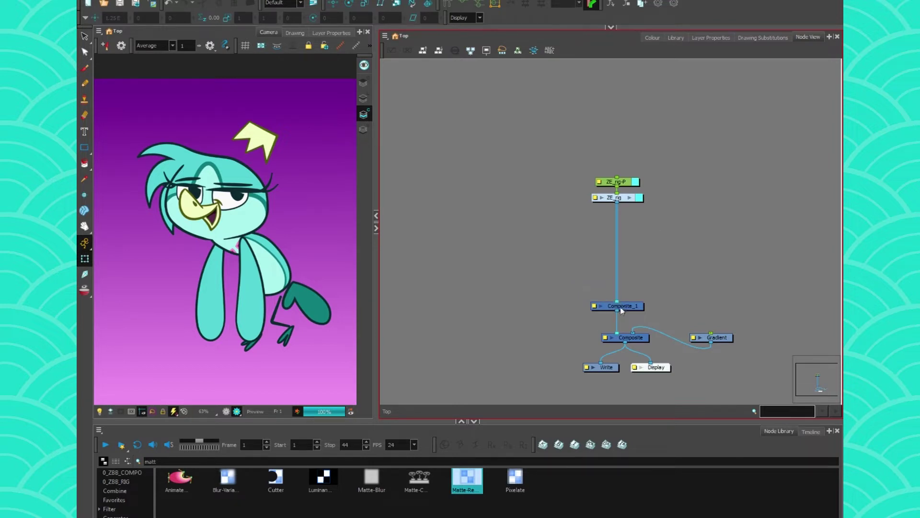
{"action": "key", "text": "ctrl+v"}
{"action": "left_click_drag", "start_coordinate": [657, 296], "coordinate": [582, 217]}
Step: Search the node library for "tran" and insert a Transparency node on the cable between ZE_rig and Composite_1
{"action": "left_click", "coordinate": [201, 461]}
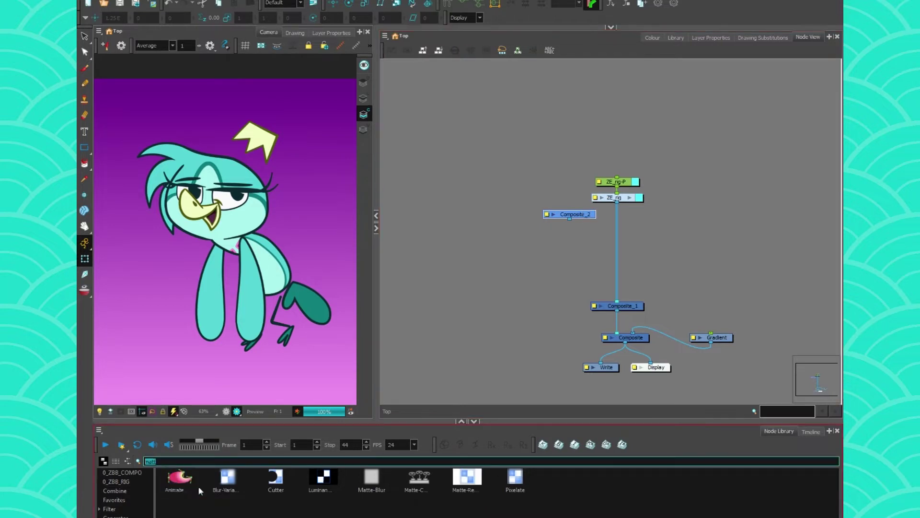
{"action": "type", "text": "tran"}
{"action": "left_click_drag", "start_coordinate": [179, 506], "coordinate": [629, 246]}
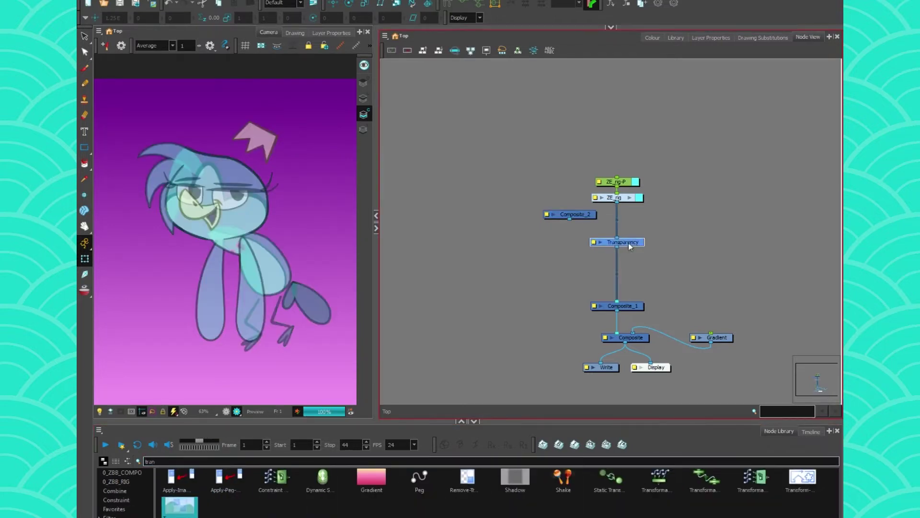
{"action": "left_click", "coordinate": [345, 117]}
Step: Inspect the properties of the Composite inside the ZE_rig group, and return to the top level of the network
{"action": "left_click", "coordinate": [601, 198]}
{"action": "left_click", "coordinate": [630, 198]}
{"action": "left_click_drag", "start_coordinate": [650, 259], "coordinate": [650, 266]}
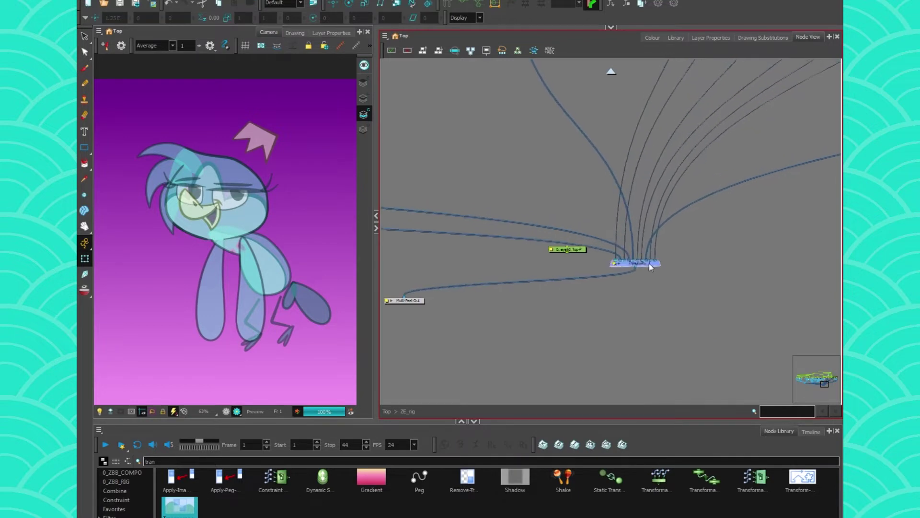
{"action": "double_click", "coordinate": [612, 259]}
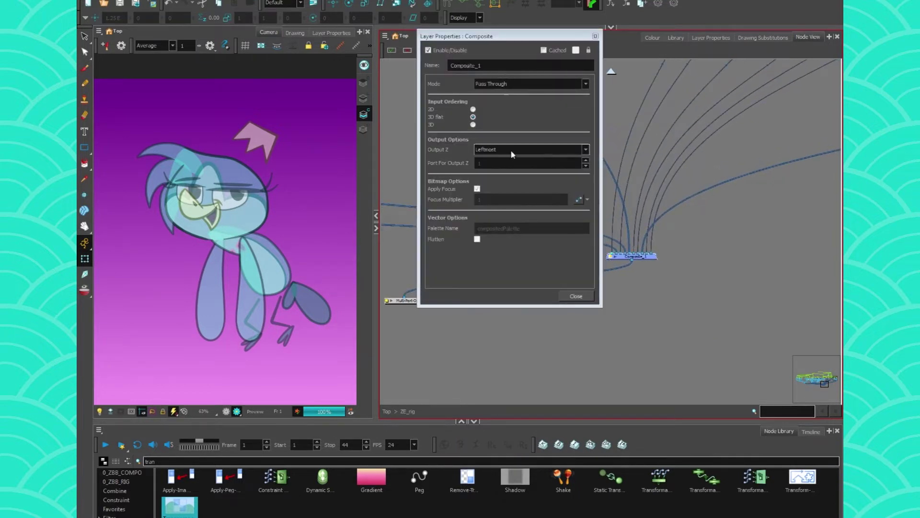
{"action": "left_click", "coordinate": [576, 296]}
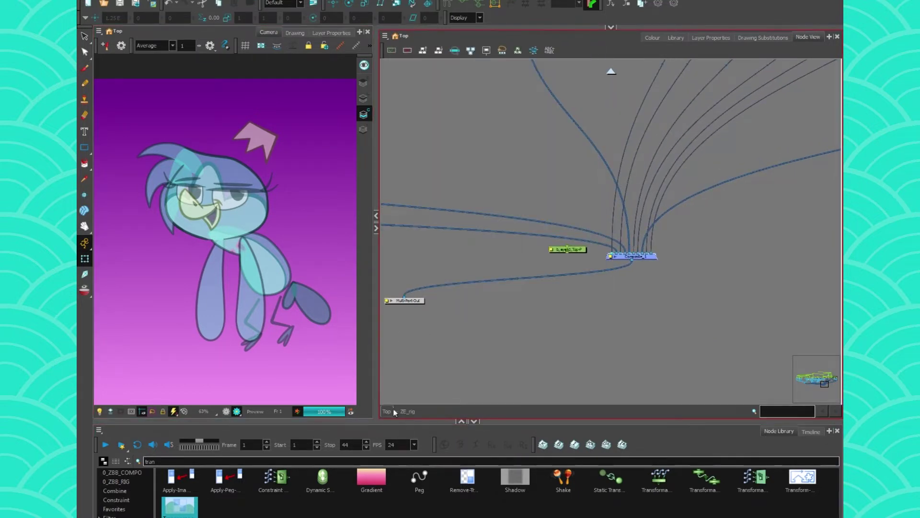
{"action": "left_click", "coordinate": [389, 412]}
{"action": "key", "text": "ctrl+p"}
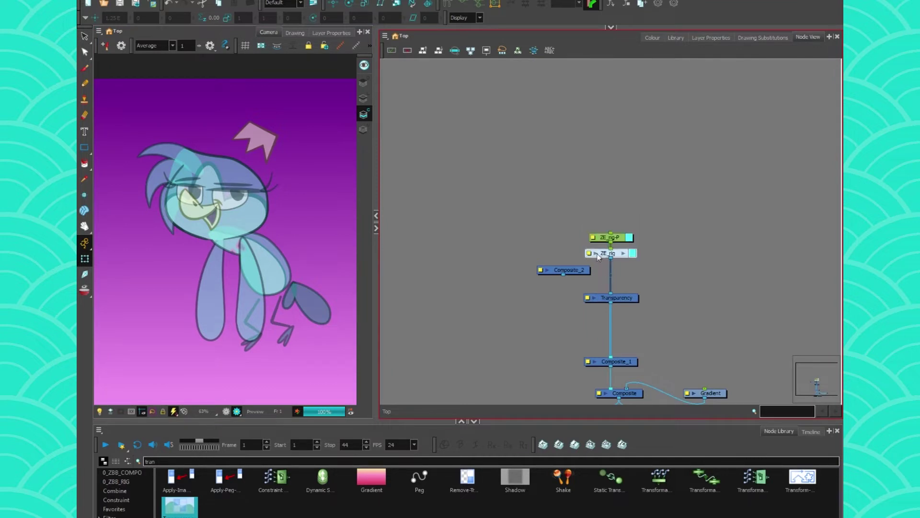
Step: Insert Composite_2 between ZE_rig and the Transparency node and check its composite mode in its properties
{"action": "left_click_drag", "start_coordinate": [584, 274], "coordinate": [623, 272]}
{"action": "left_click", "coordinate": [587, 269]}
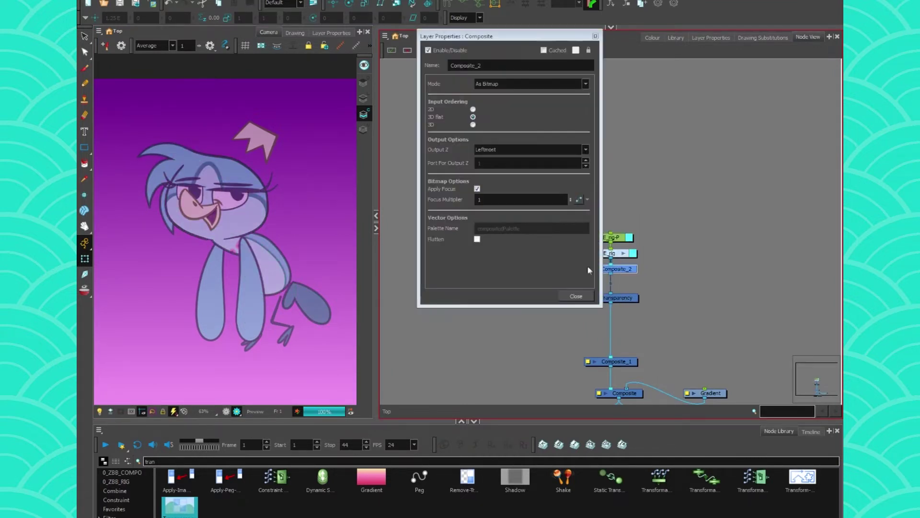
{"action": "left_click", "coordinate": [575, 296]}
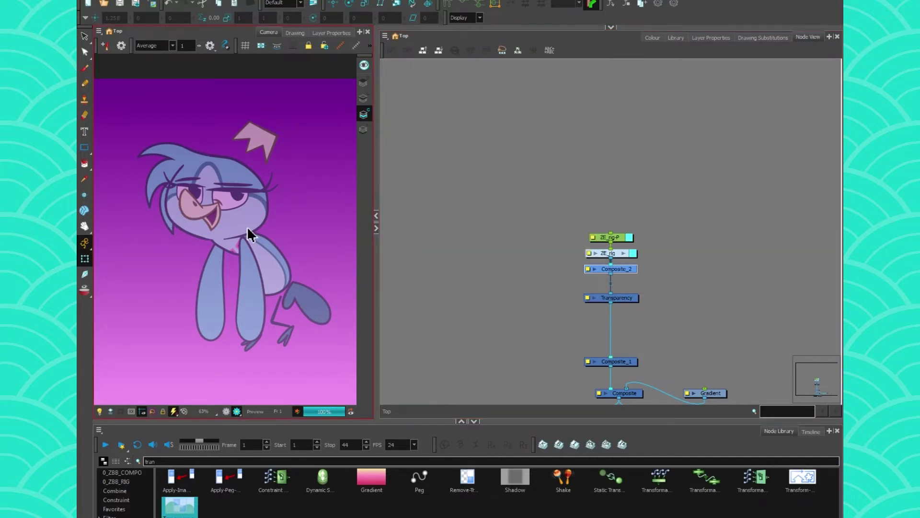
Step: Detach the Transparency node from the rig's cable and set it aside in empty space, away from the network
{"action": "left_click", "coordinate": [611, 298]}
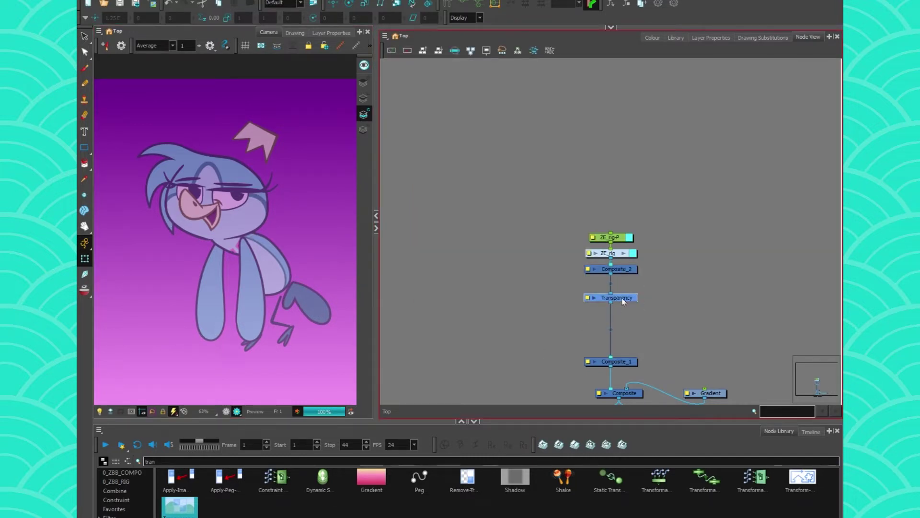
{"action": "left_click_drag", "start_coordinate": [623, 300], "coordinate": [418, 263]}
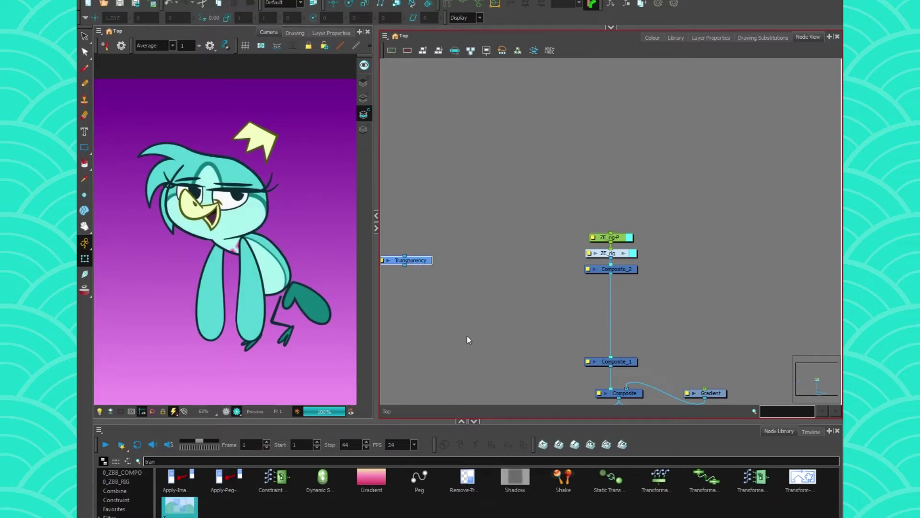
{"action": "left_click_drag", "start_coordinate": [423, 262], "coordinate": [441, 268]}
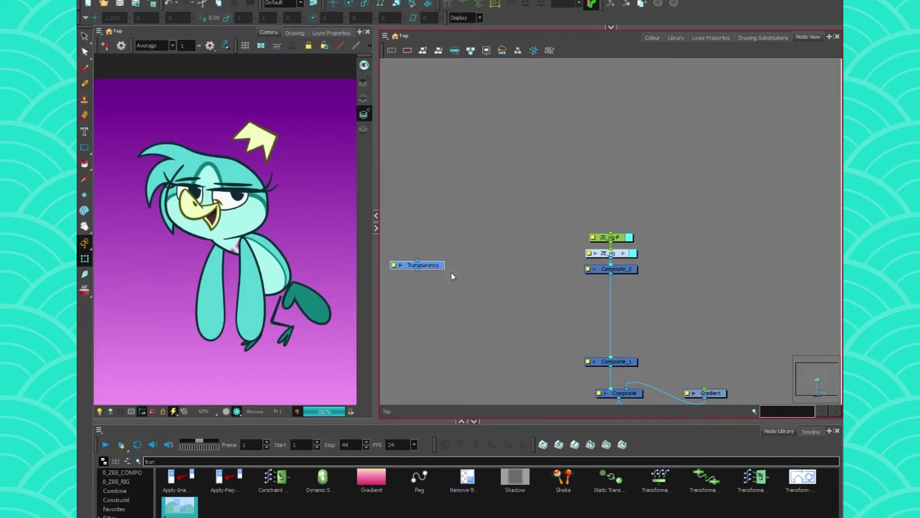
Step: Clear the node library search and add Line-Art and Colour-Art nodes from the 0_ZBB_COMPO category on either side of the rig's cable
{"action": "double_click", "coordinate": [158, 461]}
{"action": "key", "text": "BackSpace"}
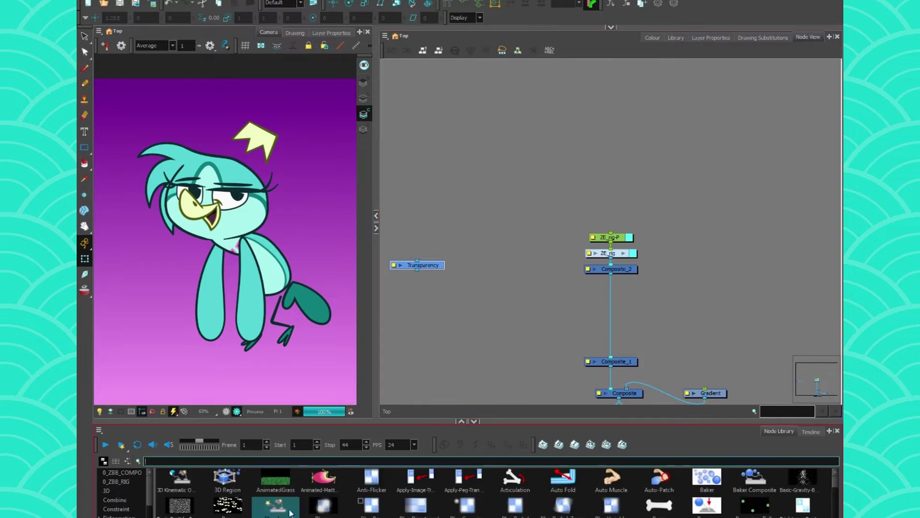
{"action": "left_click", "coordinate": [138, 473]}
{"action": "left_click_drag", "start_coordinate": [468, 504], "coordinate": [558, 300]}
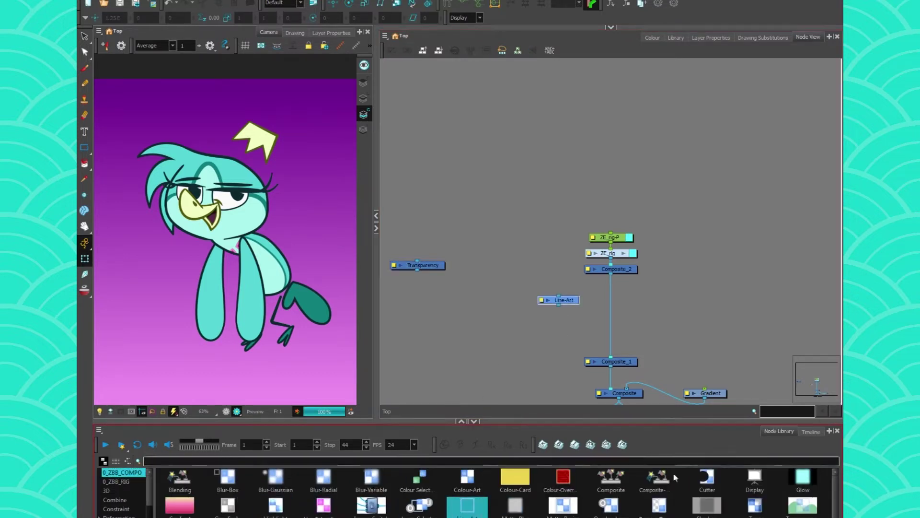
{"action": "left_click_drag", "start_coordinate": [467, 477], "coordinate": [635, 302]}
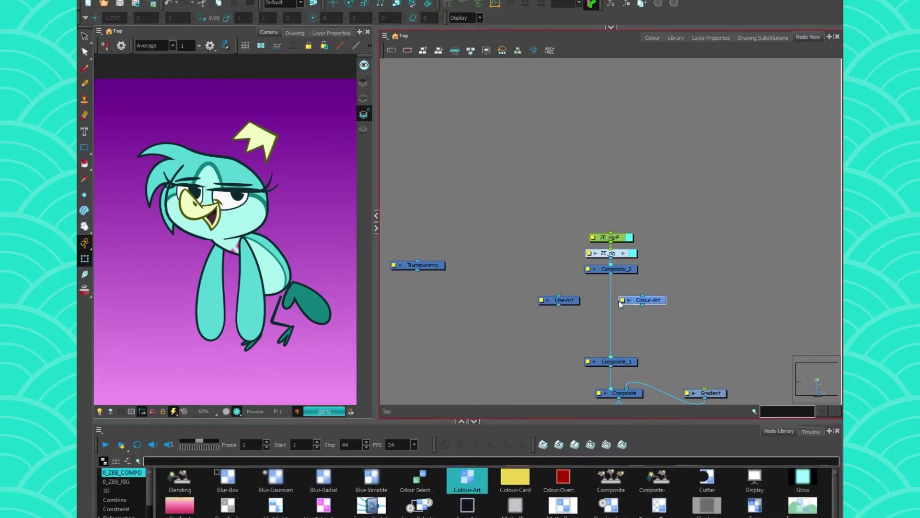
Step: Connect the Colour-Art and Line-Art nodes in parallel between Composite_2 and Composite_1, with line art over colour
{"action": "left_click_drag", "start_coordinate": [568, 300], "coordinate": [584, 299]}
{"action": "left_click", "coordinate": [562, 331]}
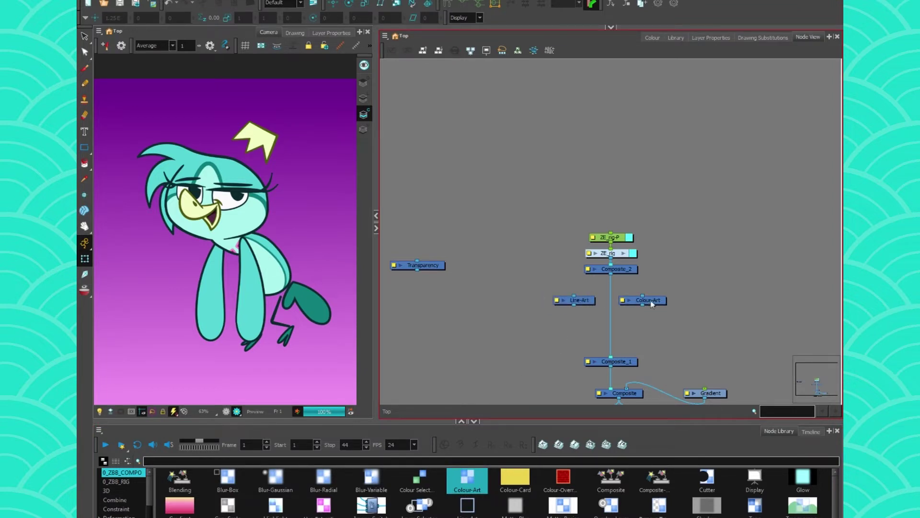
{"action": "mouse_move", "coordinate": [652, 304]}
{"action": "left_mouse_down"}
{"action": "mouse_move", "coordinate": [627, 304]}
{"action": "mouse_move", "coordinate": [654, 299]}
{"action": "left_mouse_up"}
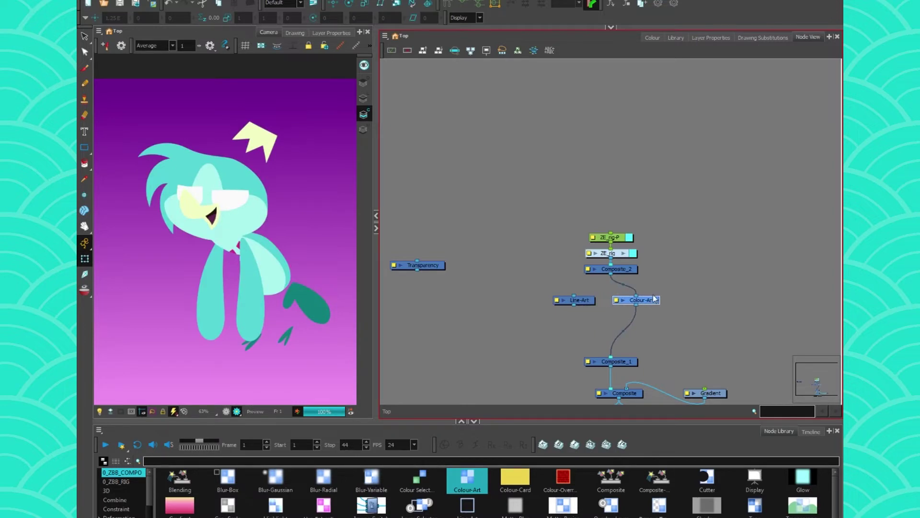
{"action": "left_click_drag", "start_coordinate": [575, 296], "coordinate": [602, 358]}
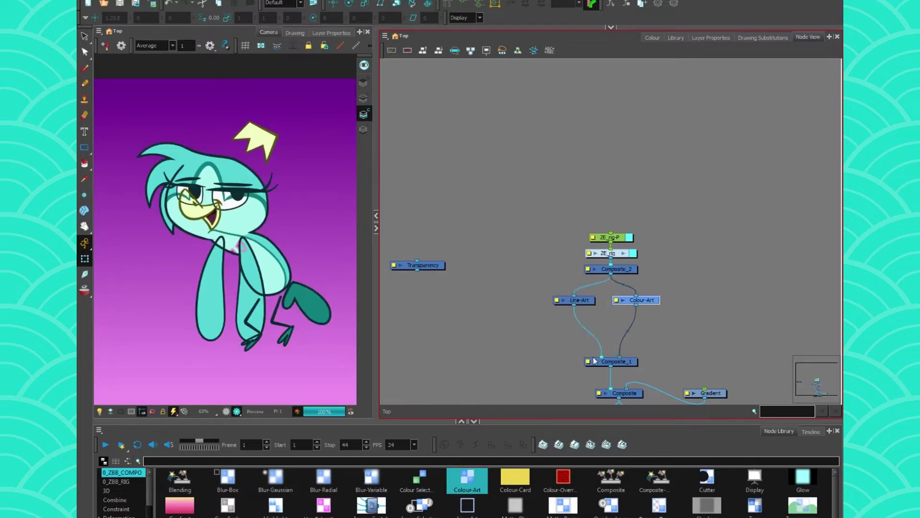
Step: Enable Flatten in the Line-Art node's properties and inspect the character's outlines up close
{"action": "double_click", "coordinate": [577, 300]}
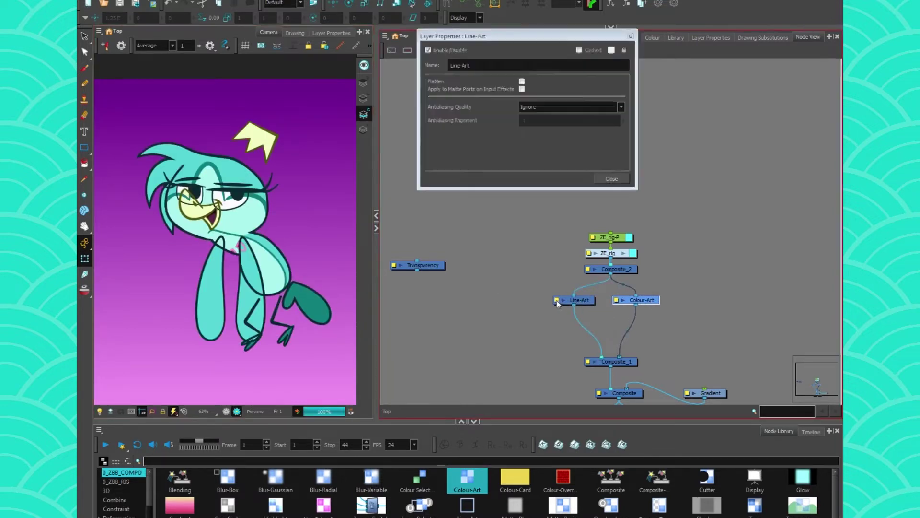
{"action": "left_click", "coordinate": [522, 81]}
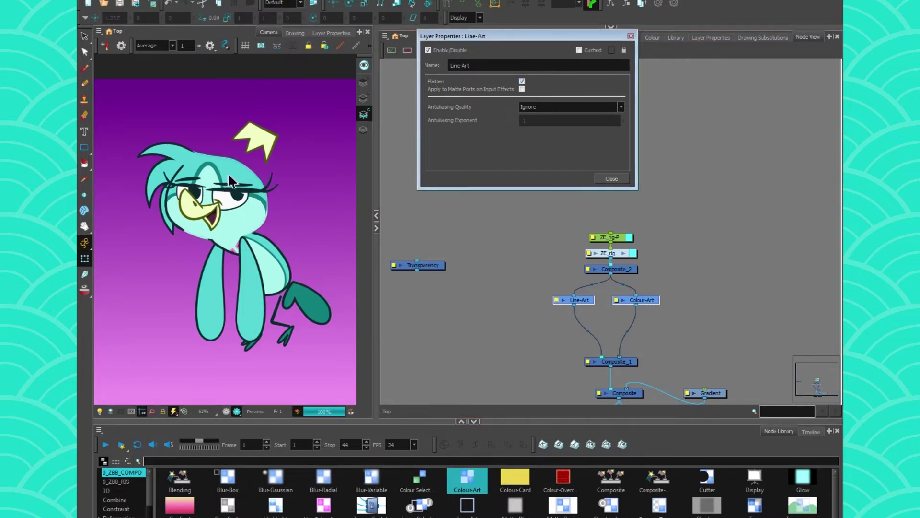
{"action": "scroll", "coordinate": [232, 181], "scroll_direction": "up", "scroll_amount": 10}
{"action": "scroll", "coordinate": [203, 181], "scroll_direction": "down", "scroll_amount": 9}
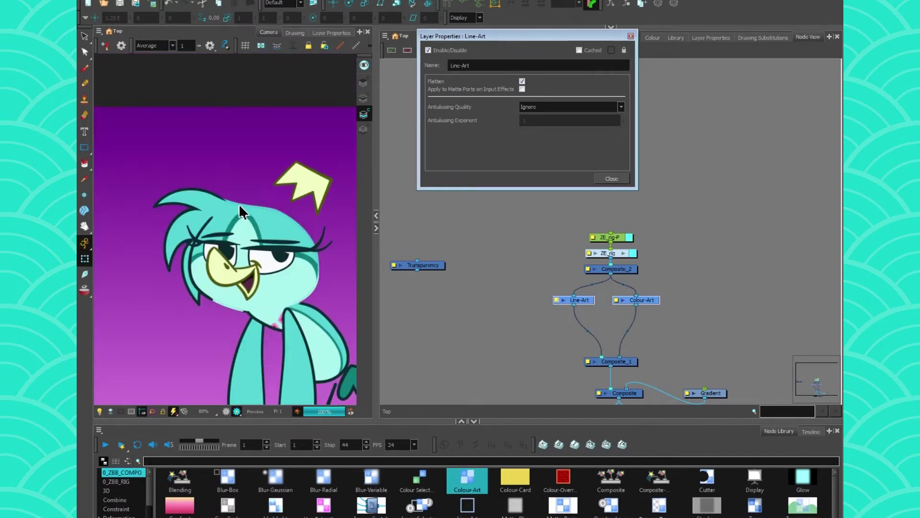
{"action": "left_click", "coordinate": [611, 178]}
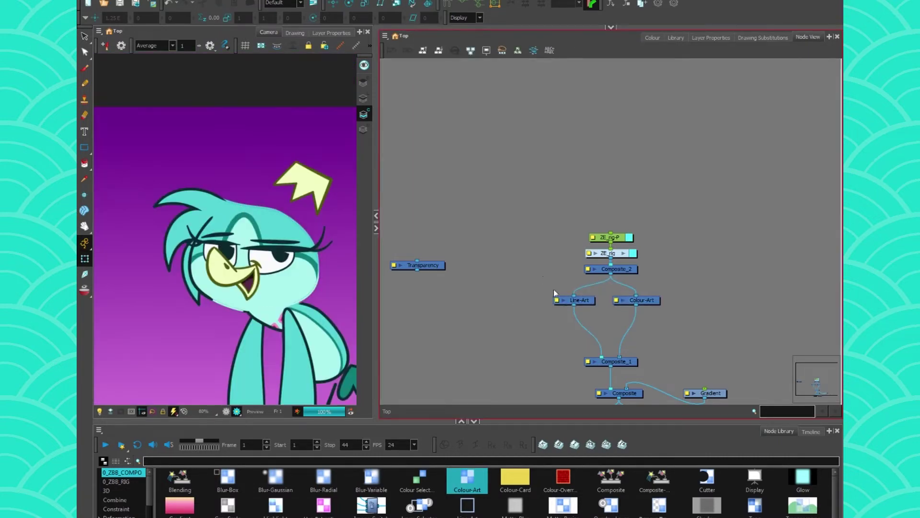
Step: Delete the Line-Art and Colour-Art nodes between Composite_2 and Composite_1
{"action": "left_click", "coordinate": [570, 301]}
{"action": "key", "text": "Delete"}
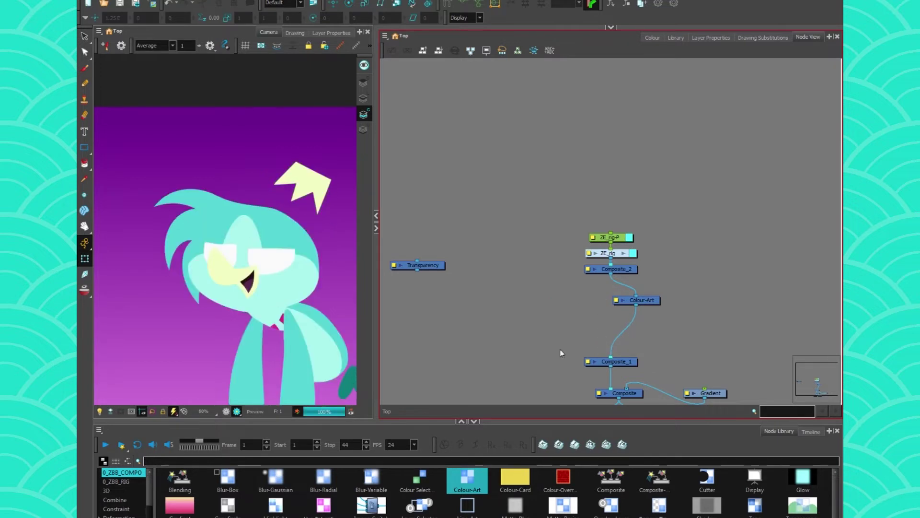
{"action": "left_click", "coordinate": [256, 232]}
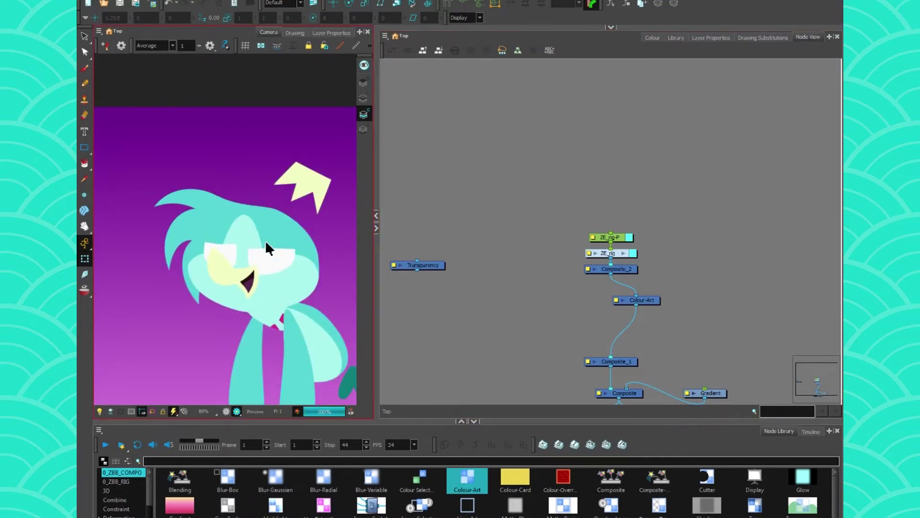
{"action": "left_click", "coordinate": [639, 301]}
{"action": "key", "text": "Delete"}
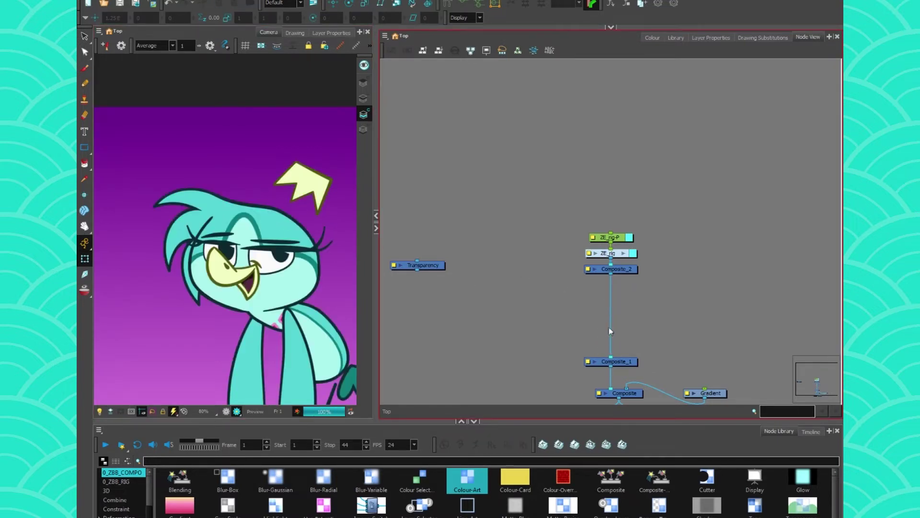
{"action": "left_click_drag", "start_coordinate": [195, 335], "coordinate": [149, 257]}
{"action": "left_click", "coordinate": [434, 280]}
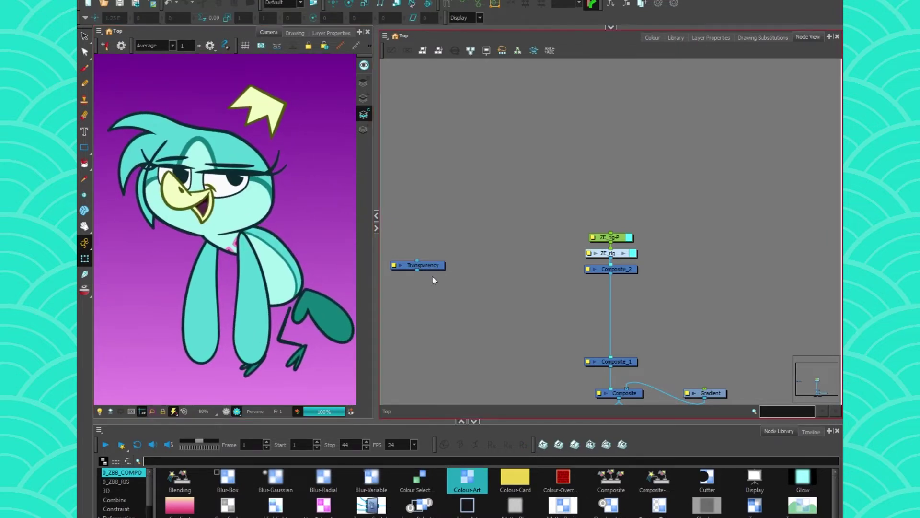
Step: Add Colour-Override and Greyscale nodes in series on a second branch between Composite_2 and Composite_1
{"action": "left_click_drag", "start_coordinate": [436, 268], "coordinate": [453, 232]}
{"action": "left_click_drag", "start_coordinate": [481, 328], "coordinate": [462, 243]}
{"action": "scroll", "coordinate": [535, 302], "scroll_direction": "up", "scroll_amount": 1}
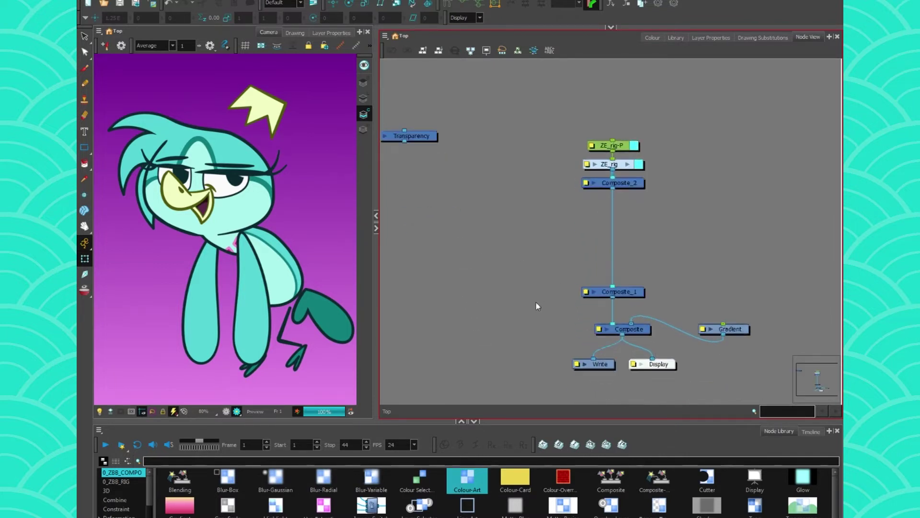
{"action": "left_click_drag", "start_coordinate": [563, 479], "coordinate": [562, 225]}
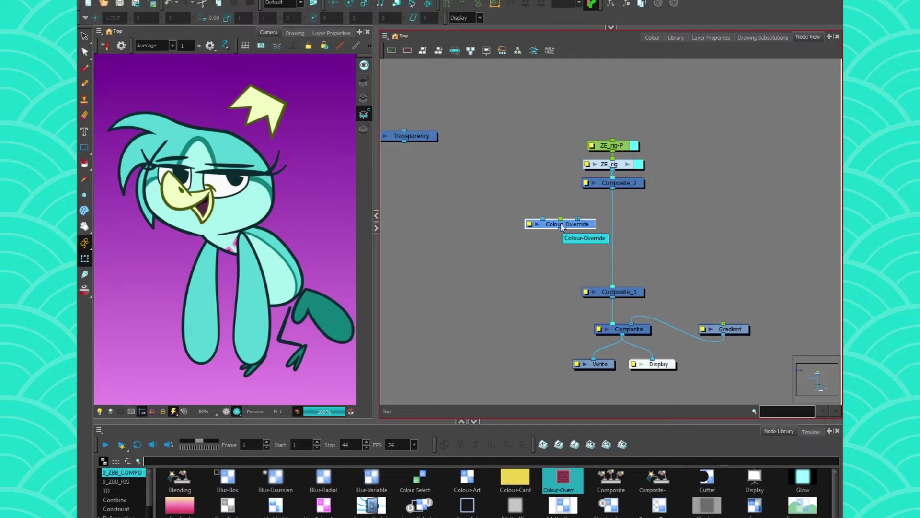
{"action": "left_click_drag", "start_coordinate": [580, 220], "coordinate": [608, 191]}
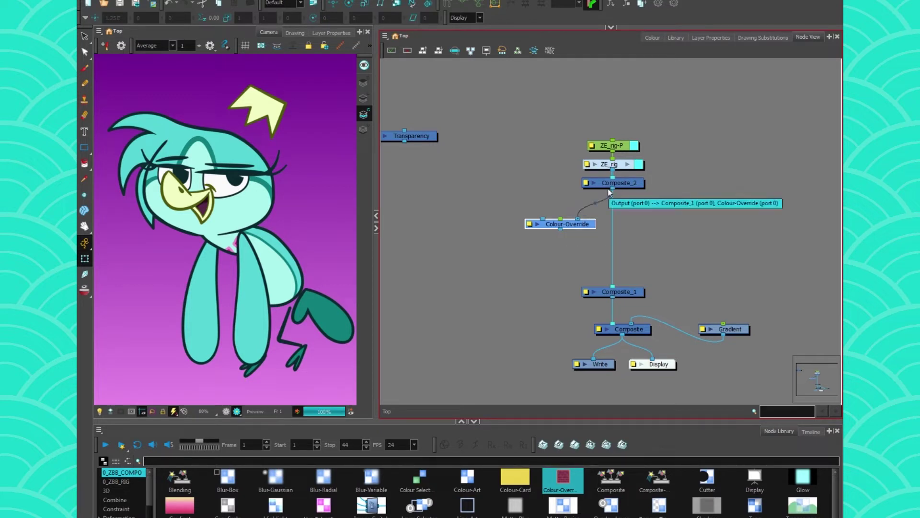
{"action": "mouse_move", "coordinate": [565, 228]}
{"action": "left_mouse_down"}
{"action": "mouse_move", "coordinate": [602, 286]}
{"action": "mouse_move", "coordinate": [558, 212]}
{"action": "left_mouse_up"}
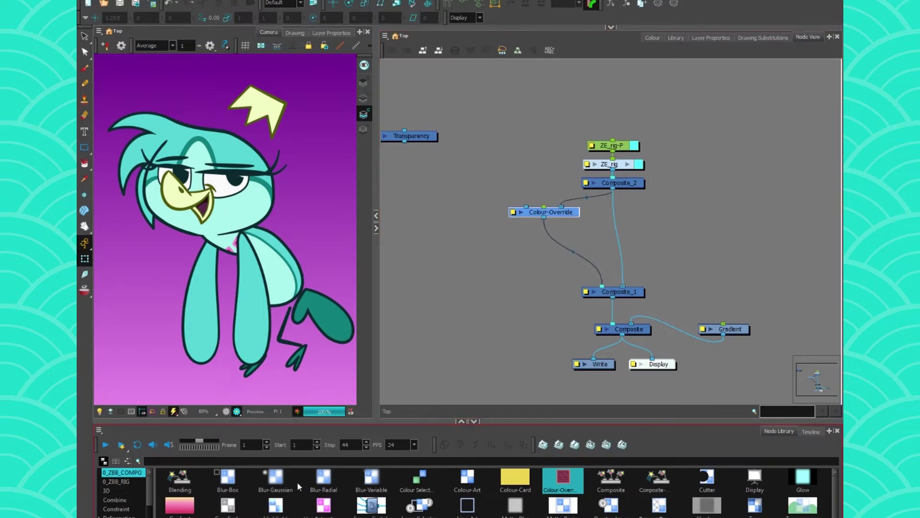
{"action": "left_click_drag", "start_coordinate": [228, 506], "coordinate": [559, 245]}
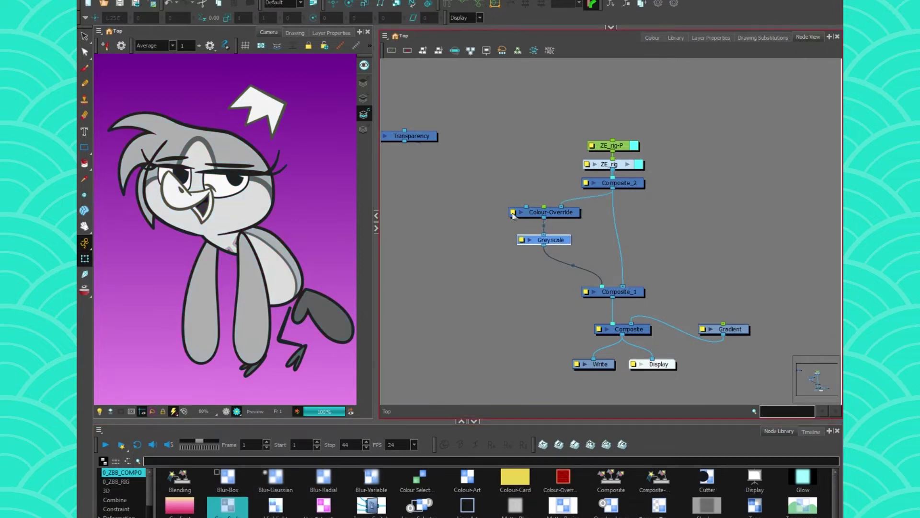
Step: In the Colour-Override node, add all colours of the ZE-normal_03 palette as individual overrides and make them black
{"action": "left_click", "coordinate": [513, 212]}
{"action": "left_click", "coordinate": [472, 185]}
{"action": "key", "text": "ctrl+a"}
{"action": "left_click", "coordinate": [557, 211]}
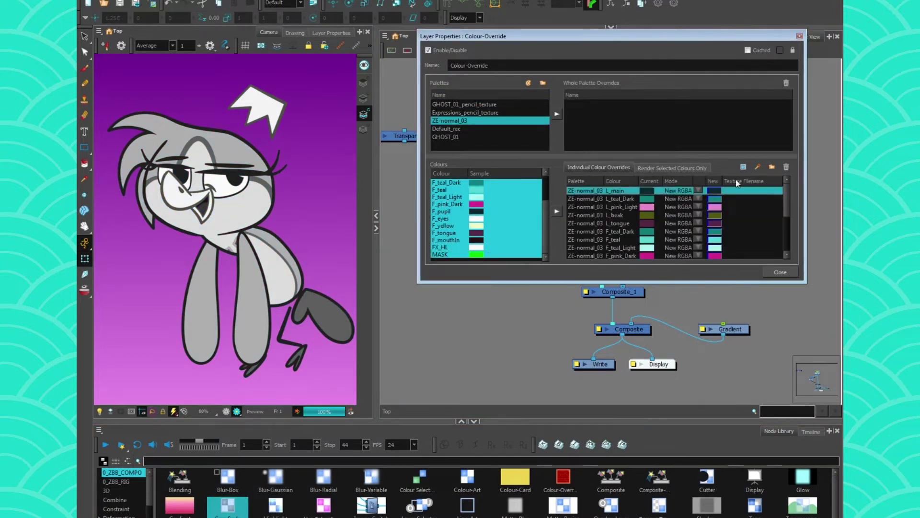
{"action": "left_click", "coordinate": [757, 167]}
{"action": "left_click_drag", "start_coordinate": [369, 206], "coordinate": [302, 390]}
{"action": "left_click", "coordinate": [562, 171]}
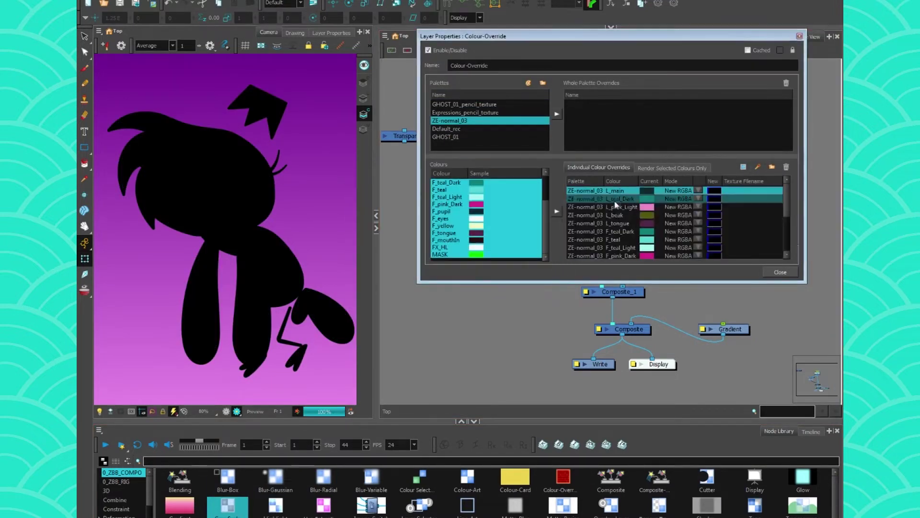
Step: Override the line colours, including L_main and L_beak, with white and close the Colour-Override properties
{"action": "scroll", "coordinate": [594, 225], "scroll_direction": "down", "scroll_amount": 3}
{"action": "left_click", "coordinate": [599, 199], "text": "ctrl"}
{"action": "left_click", "coordinate": [758, 167]}
{"action": "left_click_drag", "start_coordinate": [369, 206], "coordinate": [318, 109]}
{"action": "left_click", "coordinate": [562, 171]}
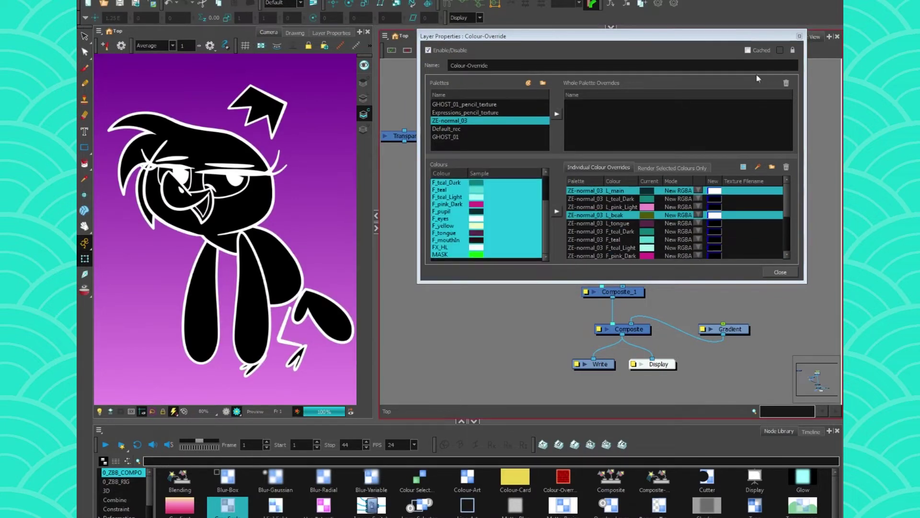
{"action": "left_click", "coordinate": [799, 36]}
Step: Add a Cutter with Greyscale as its matte between Composite_2 and Composite_1, with the Transparency node on a parallel branch
{"action": "mouse_move", "coordinate": [707, 476]}
{"action": "left_mouse_down"}
{"action": "mouse_move", "coordinate": [551, 255]}
{"action": "mouse_move", "coordinate": [556, 248]}
{"action": "left_mouse_up"}
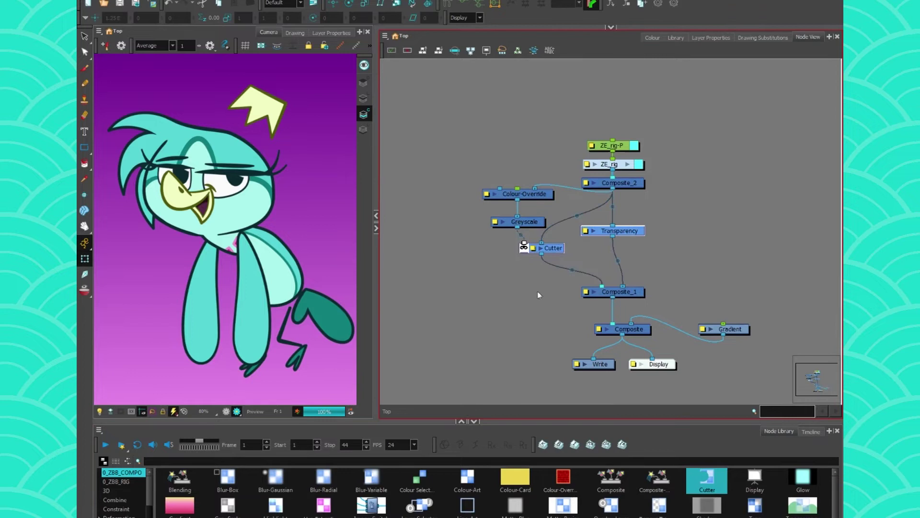
{"action": "double_click", "coordinate": [544, 247]}
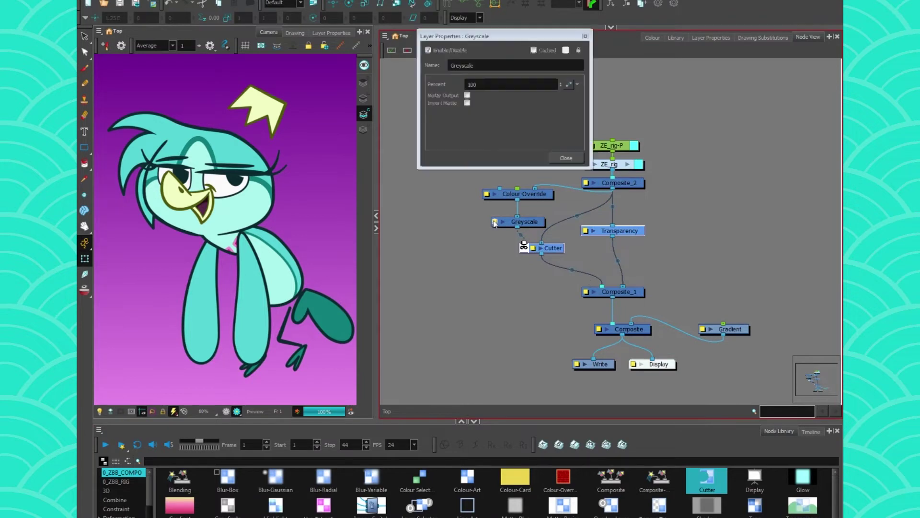
{"action": "left_click", "coordinate": [565, 158]}
{"action": "left_click_drag", "start_coordinate": [442, 252], "coordinate": [532, 158]}
{"action": "left_click_drag", "start_coordinate": [606, 231], "coordinate": [641, 235]}
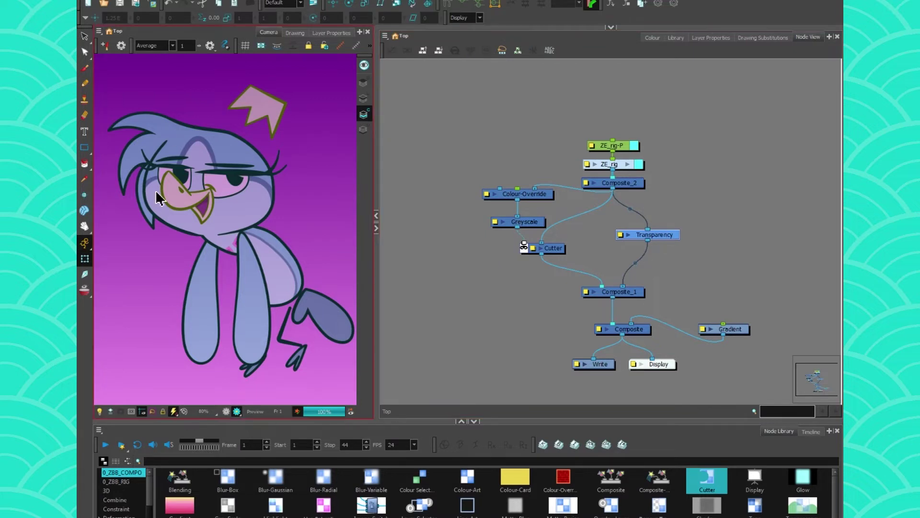
Step: Shift the Transparency node aside and connect a Glow node beside it from Composite_2 to Composite_1 as the rearmost input
{"action": "left_click_drag", "start_coordinate": [652, 234], "coordinate": [699, 242]}
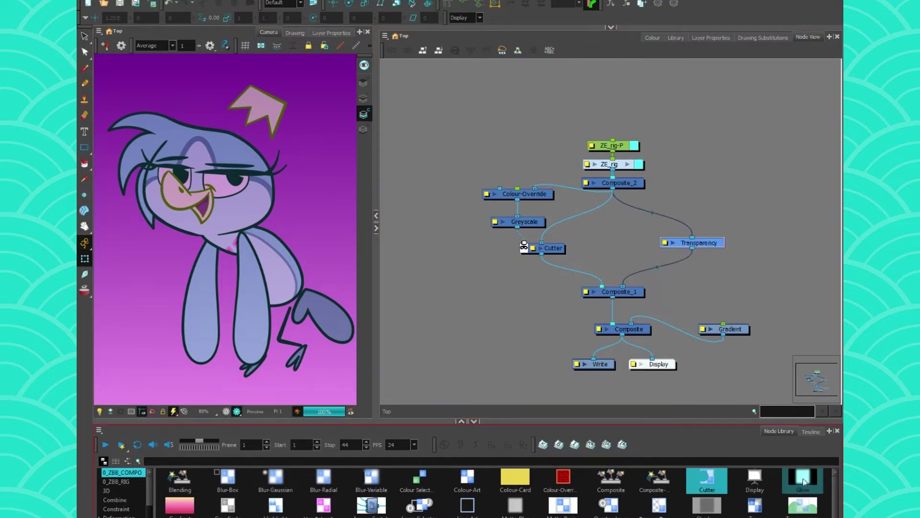
{"action": "left_click_drag", "start_coordinate": [803, 479], "coordinate": [613, 188]}
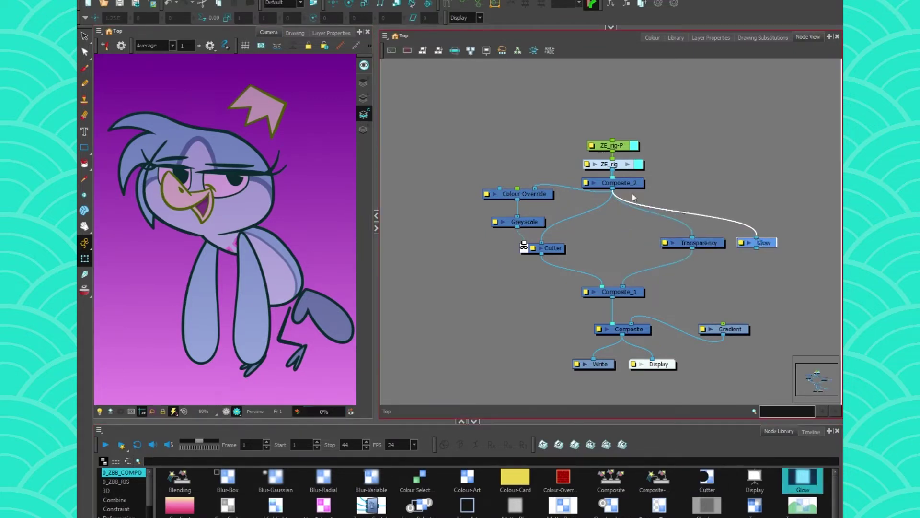
{"action": "left_click_drag", "start_coordinate": [758, 247], "coordinate": [628, 286]}
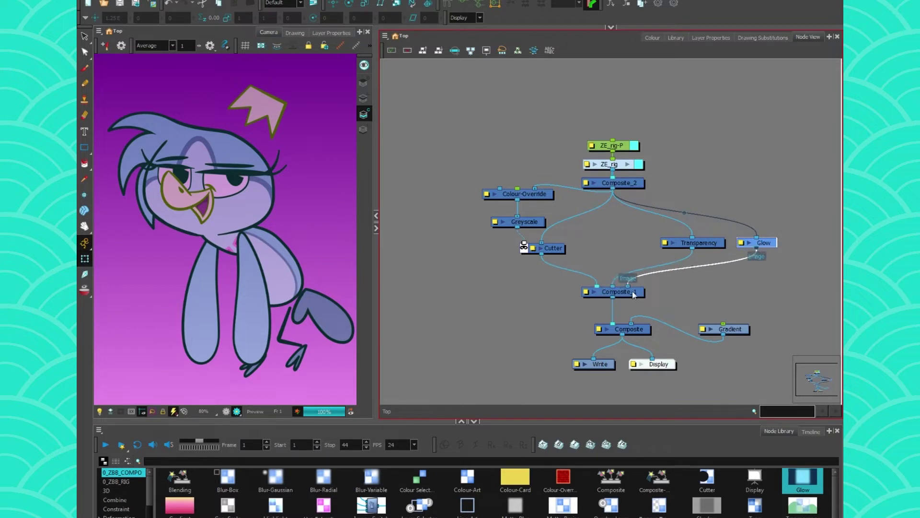
Step: Set the Glow node's radius to 20
{"action": "double_click", "coordinate": [742, 244]}
{"action": "double_click", "coordinate": [532, 105]}
{"action": "type", "text": "20"}
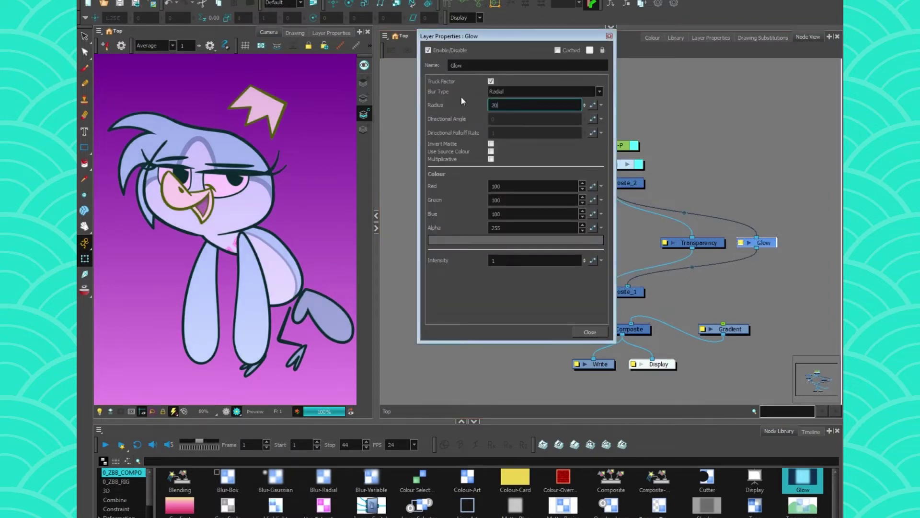
{"action": "key", "text": "Return"}
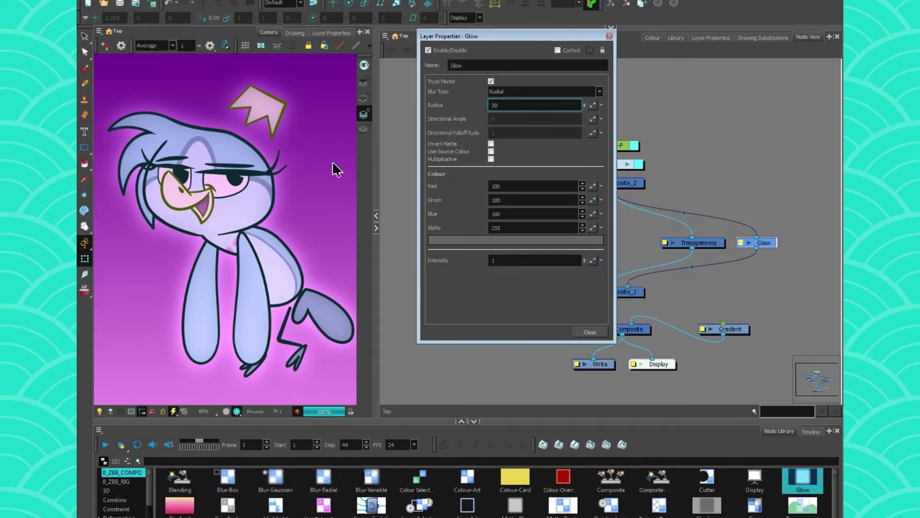
Step: Compare the glow with and without Use Source Colour, leave the option enabled and close the Glow properties
{"action": "left_click", "coordinate": [490, 151]}
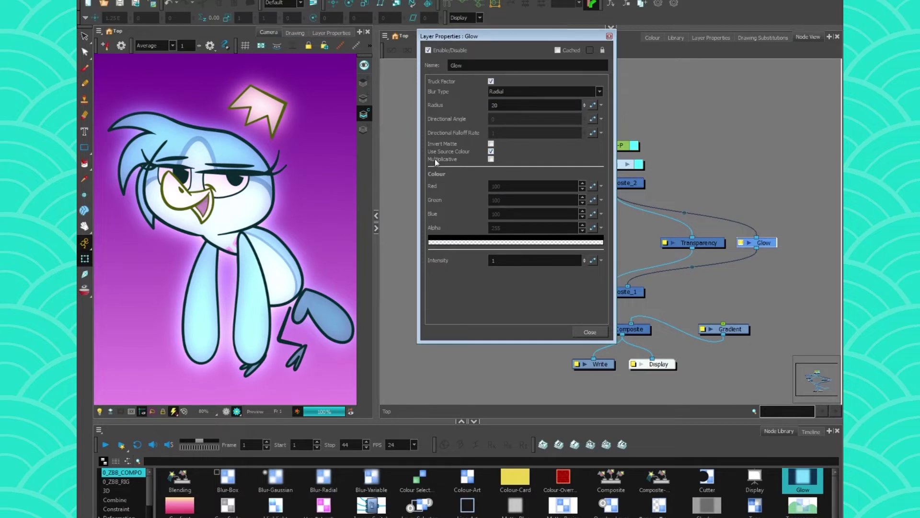
{"action": "left_click", "coordinate": [491, 151]}
{"action": "left_click", "coordinate": [490, 151]}
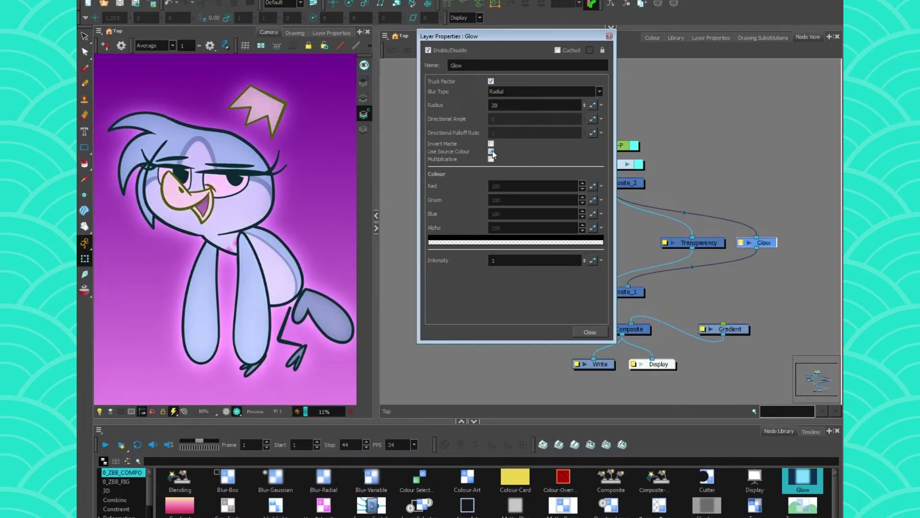
{"action": "left_click", "coordinate": [491, 151]}
{"action": "left_click", "coordinate": [491, 152]}
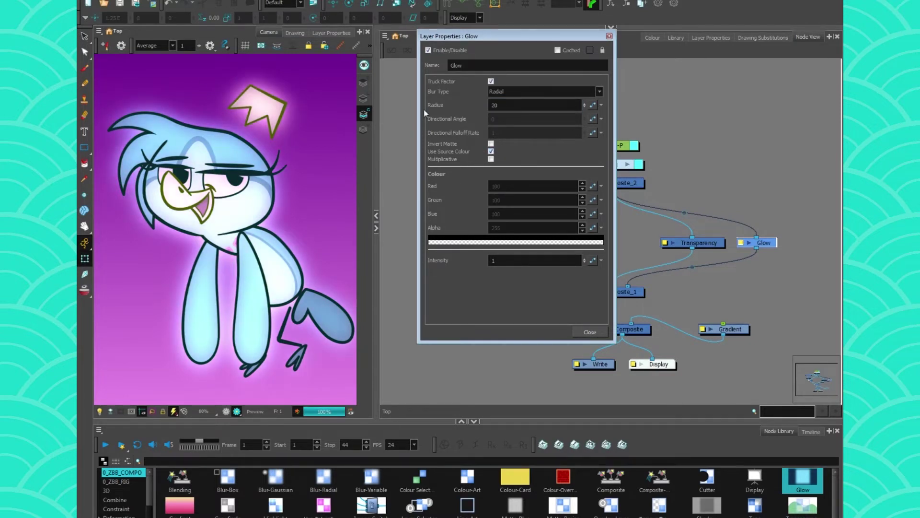
{"action": "left_click", "coordinate": [590, 331]}
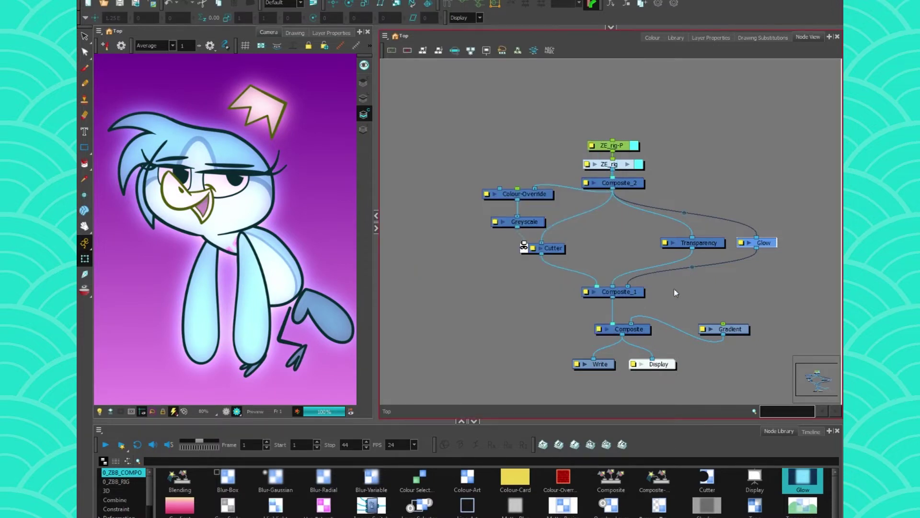
Step: Add a Blending node between Composite_2 and Composite_1, placed between the Cutter and Transparency branches, and open its properties
{"action": "left_click", "coordinate": [185, 488]}
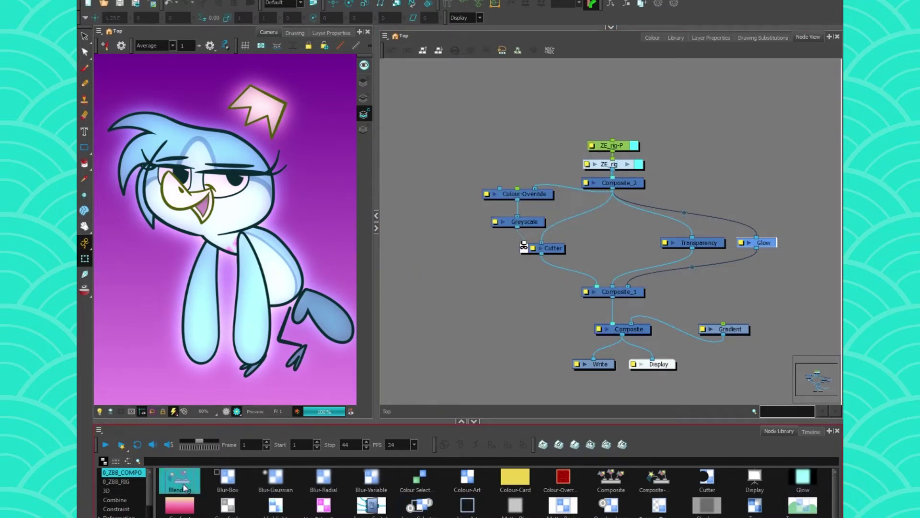
{"action": "left_click_drag", "start_coordinate": [613, 241], "coordinate": [608, 242]}
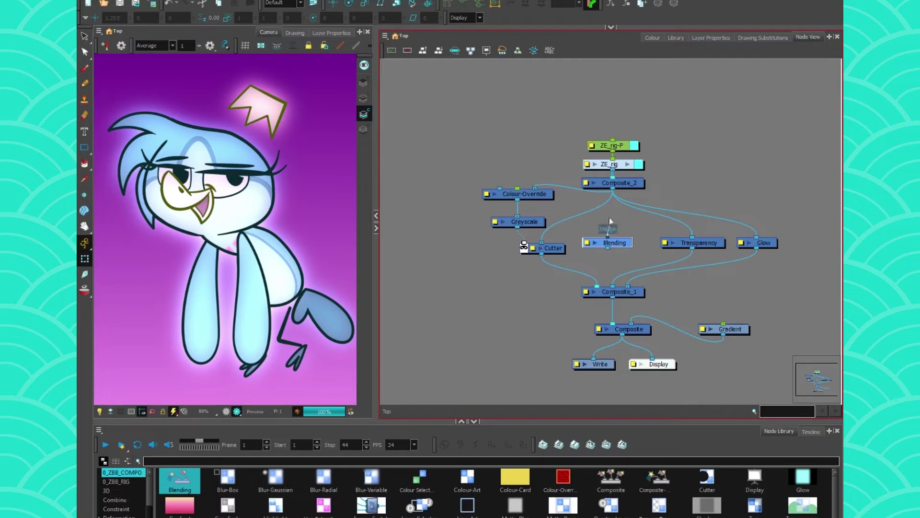
{"action": "left_click_drag", "start_coordinate": [613, 196], "coordinate": [612, 192]}
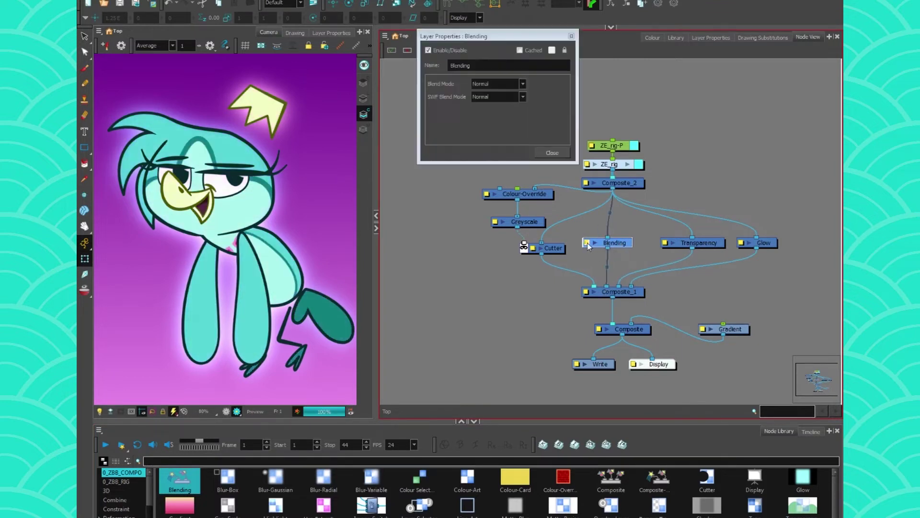
Step: Preview blend modes such as Add Legacy, Erase and BETA Multiply on the Blending node, and settle on Darken
{"action": "left_click", "coordinate": [489, 86]}
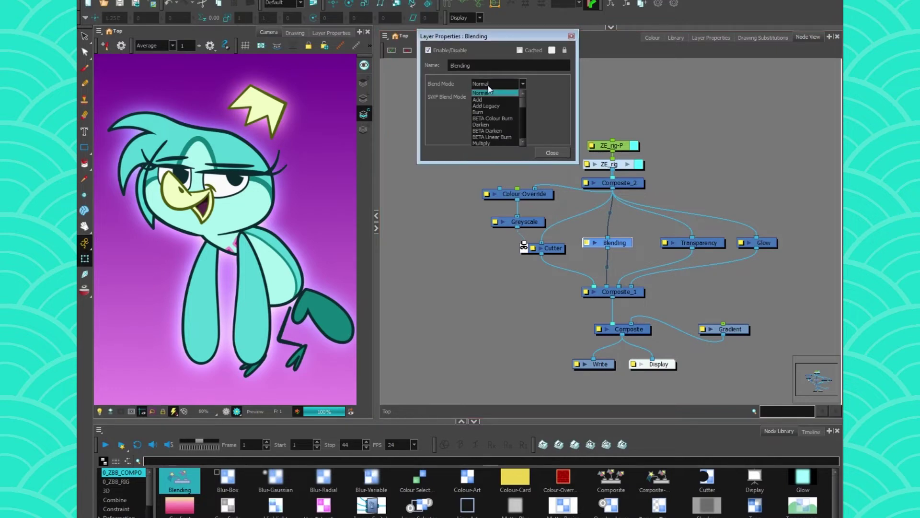
{"action": "left_click", "coordinate": [489, 99]}
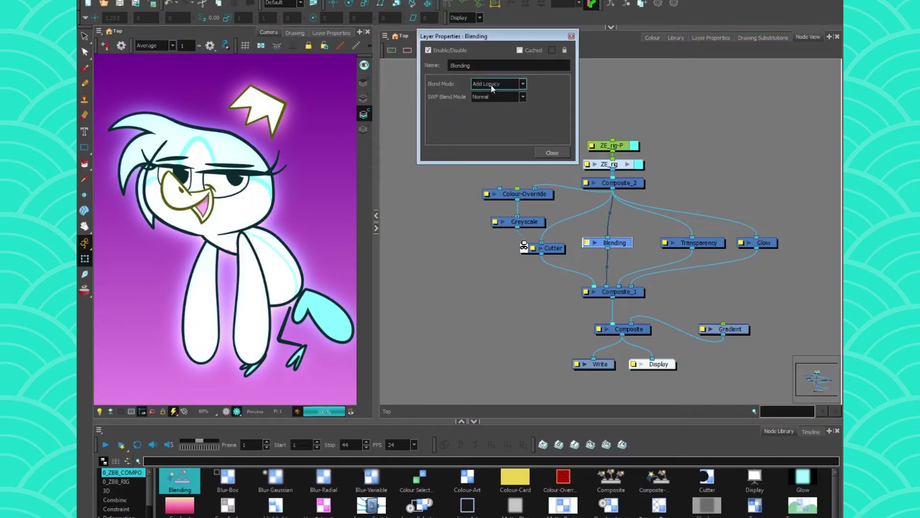
{"action": "scroll", "coordinate": [493, 88], "scroll_direction": "down", "scroll_amount": 5}
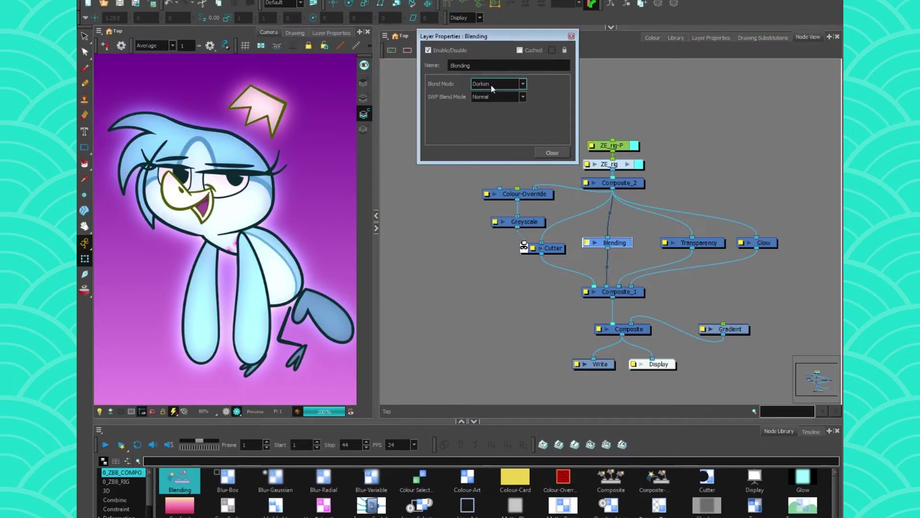
{"action": "scroll", "coordinate": [493, 87], "scroll_direction": "down", "scroll_amount": 5}
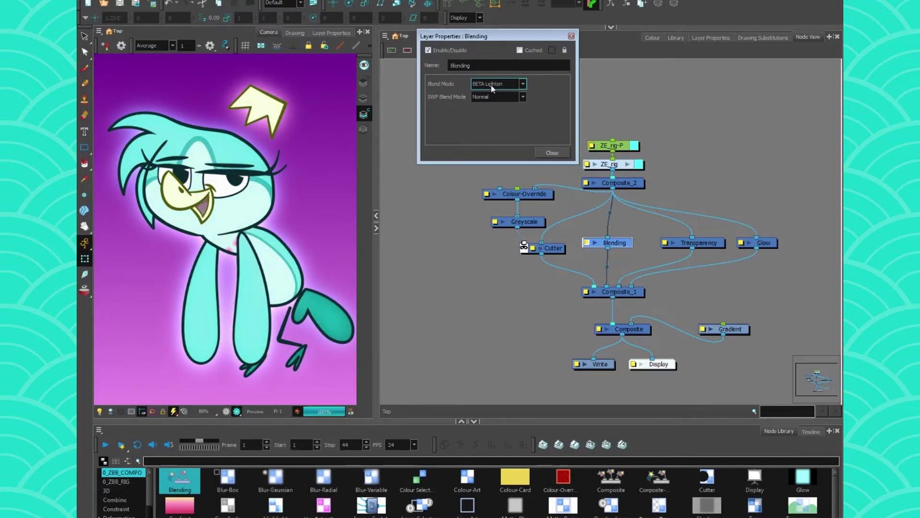
{"action": "scroll", "coordinate": [492, 88], "scroll_direction": "down", "scroll_amount": 4}
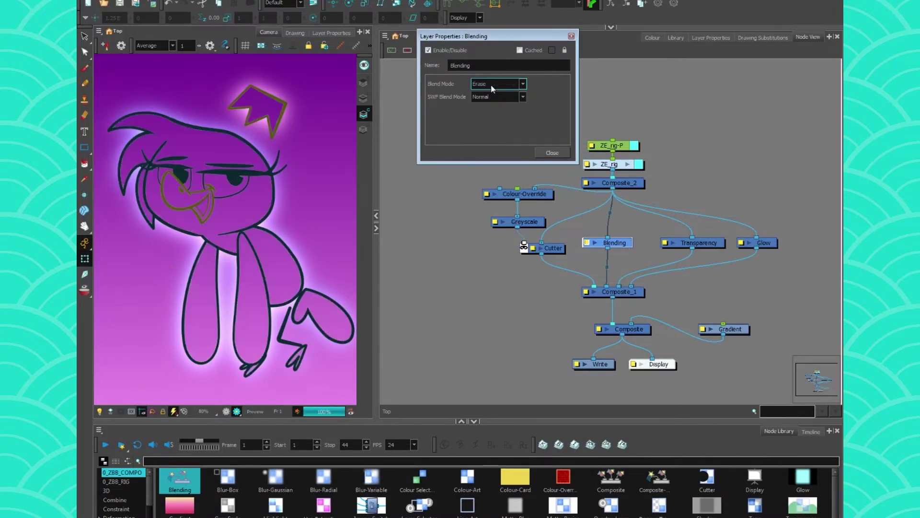
{"action": "scroll", "coordinate": [493, 88], "scroll_direction": "down", "scroll_amount": 3}
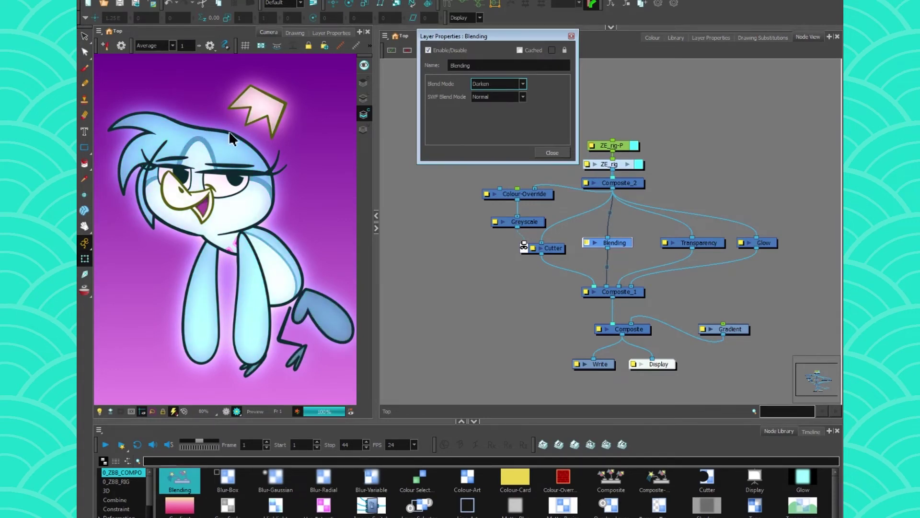
{"action": "scroll", "coordinate": [479, 85], "scroll_direction": "down", "scroll_amount": 3}
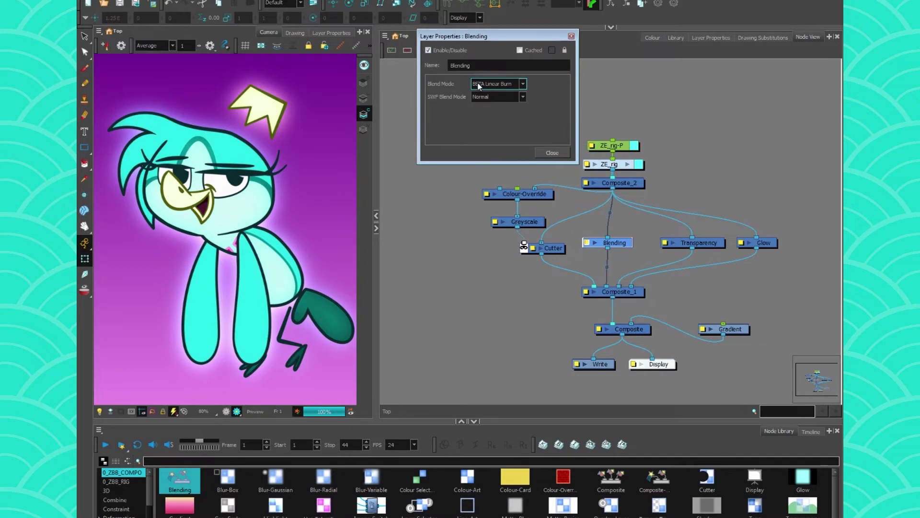
{"action": "scroll", "coordinate": [479, 86], "scroll_direction": "up", "scroll_amount": 3}
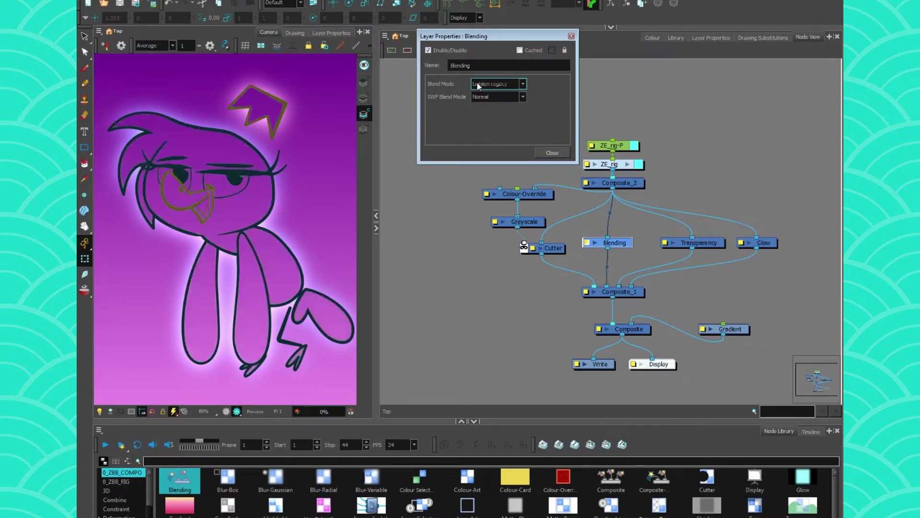
{"action": "scroll", "coordinate": [484, 85], "scroll_direction": "up", "scroll_amount": 4}
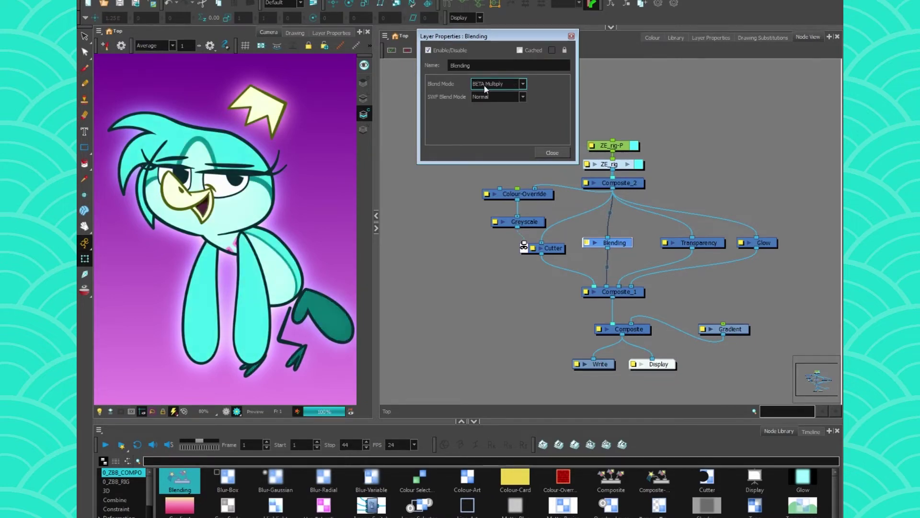
{"action": "scroll", "coordinate": [484, 84], "scroll_direction": "up", "scroll_amount": 3}
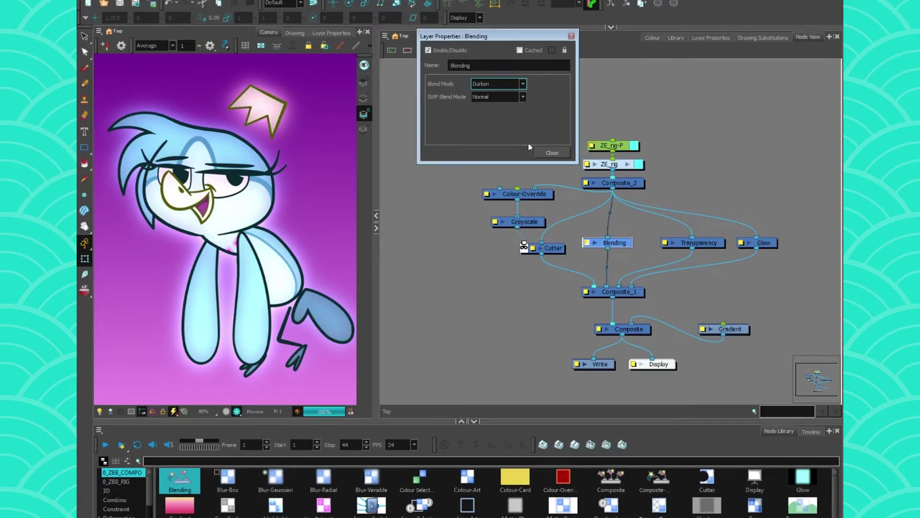
{"action": "left_click", "coordinate": [552, 153]}
Step: Spread out the network by aligning Blending under Composite_2, moving the Colour-Override, Greyscale and Cutter group outward, and raising the rig nodes
{"action": "left_click_drag", "start_coordinate": [617, 246], "coordinate": [623, 247]}
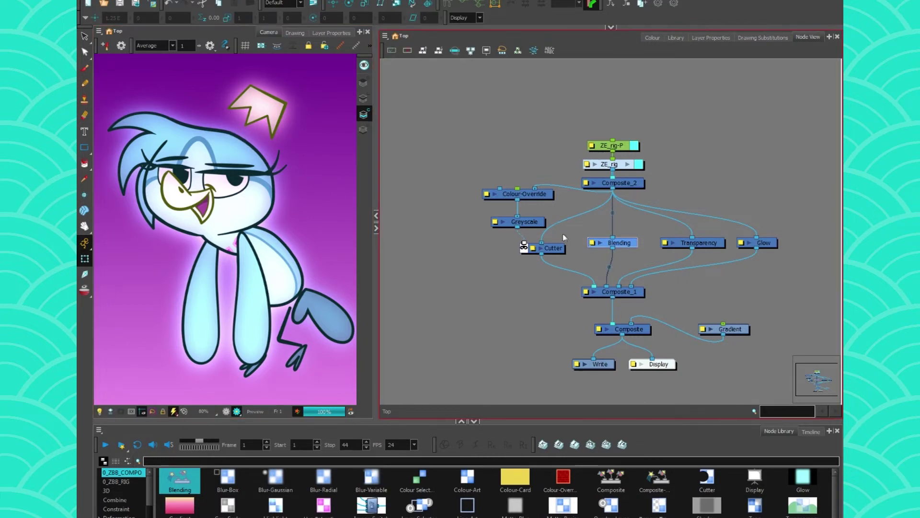
{"action": "left_click_drag", "start_coordinate": [502, 180], "coordinate": [566, 257]}
{"action": "left_click_drag", "start_coordinate": [559, 246], "coordinate": [495, 230]}
{"action": "left_click_drag", "start_coordinate": [581, 110], "coordinate": [637, 186]}
{"action": "left_click_drag", "start_coordinate": [619, 164], "coordinate": [618, 94]}
{"action": "left_click", "coordinate": [623, 240]}
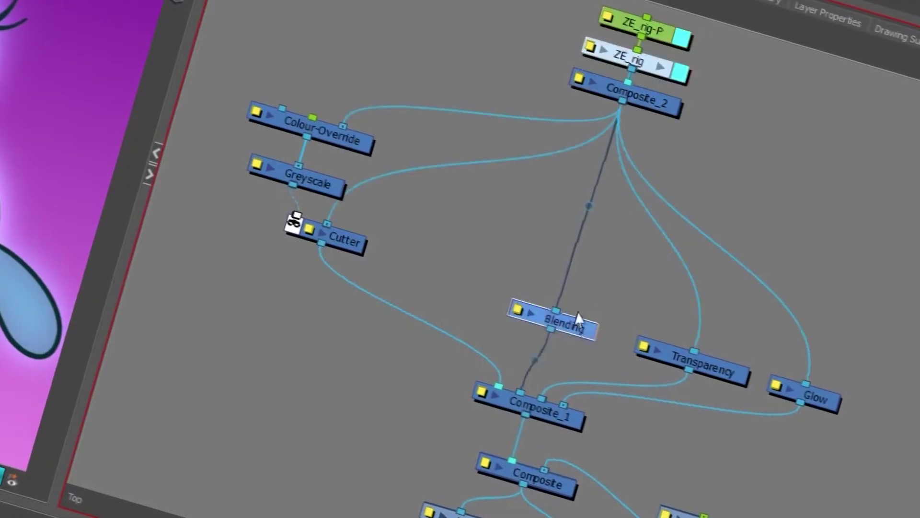
Step: Raise the Blending, Transparency and Glow nodes into one spaced-out row between Composite_2 and Composite_1
{"action": "left_click_drag", "start_coordinate": [578, 319], "coordinate": [599, 214]}
{"action": "left_click_drag", "start_coordinate": [729, 380], "coordinate": [770, 273]}
{"action": "left_click", "coordinate": [836, 406]}
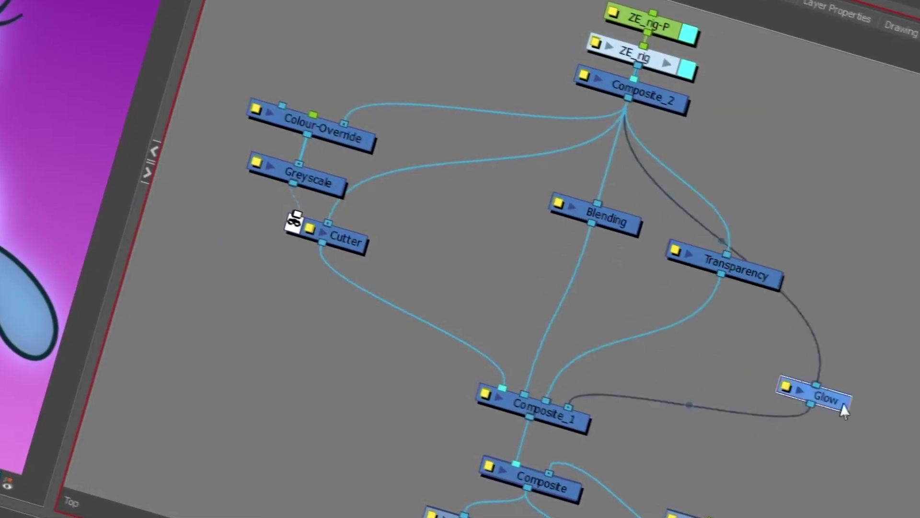
{"action": "left_click_drag", "start_coordinate": [843, 410], "coordinate": [890, 307]}
{"action": "left_click_drag", "start_coordinate": [764, 278], "coordinate": [769, 267]}
{"action": "left_click", "coordinate": [885, 304]}
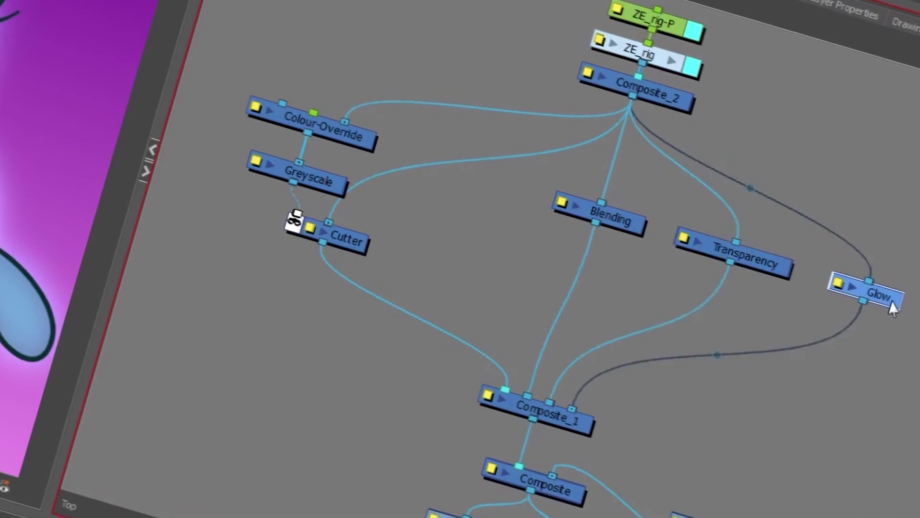
{"action": "left_click", "coordinate": [527, 251]}
Step: Add a second Glow node wired from Cutter to Composite_1, and bend the direct Cutter cable with a waypoint beneath the Cutter
{"action": "left_click_drag", "start_coordinate": [804, 481], "coordinate": [547, 244]}
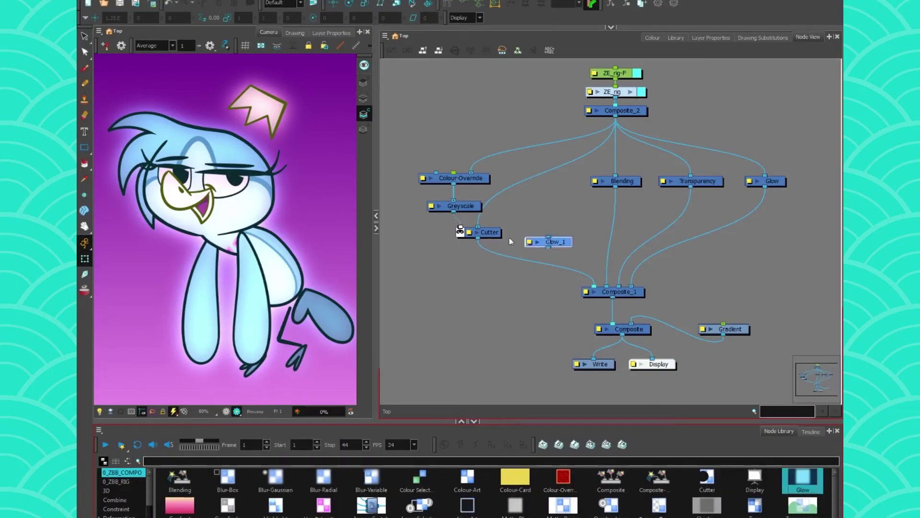
{"action": "left_click_drag", "start_coordinate": [478, 238], "coordinate": [600, 287]}
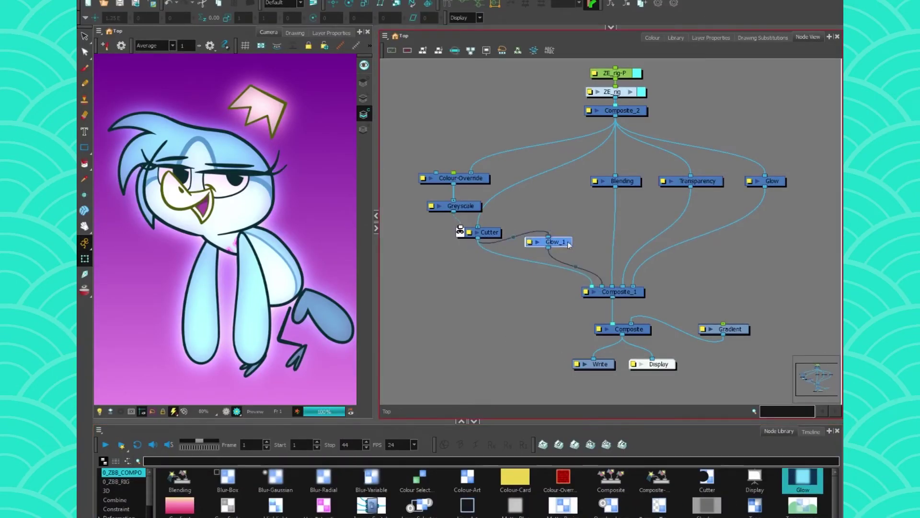
{"action": "left_click_drag", "start_coordinate": [569, 244], "coordinate": [595, 260]}
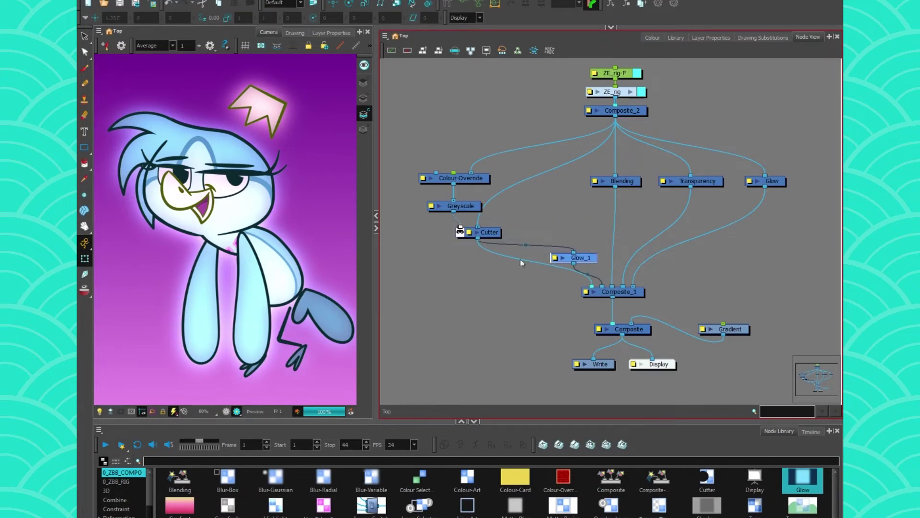
{"action": "left_click_drag", "start_coordinate": [488, 230], "coordinate": [491, 233]}
{"action": "left_click_drag", "start_coordinate": [533, 263], "coordinate": [481, 262]}
{"action": "left_click", "coordinate": [586, 259]}
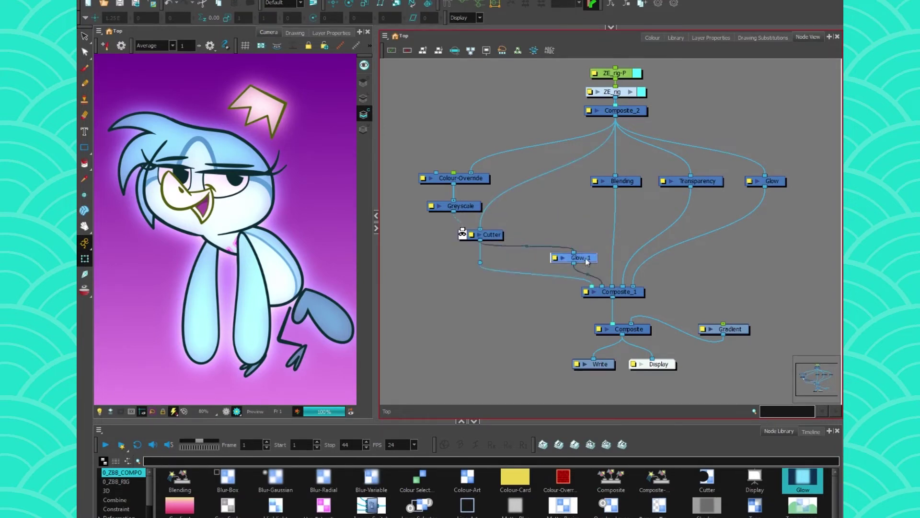
Step: Give Glow_1 a radius of 5, enable Use Source Colour and set its intensity to 1.5
{"action": "double_click", "coordinate": [587, 261]}
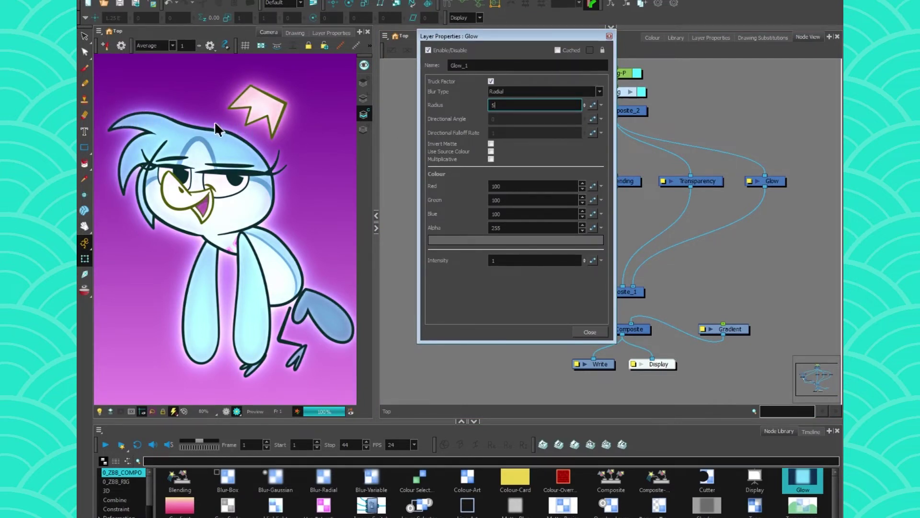
{"action": "left_click", "coordinate": [490, 152]}
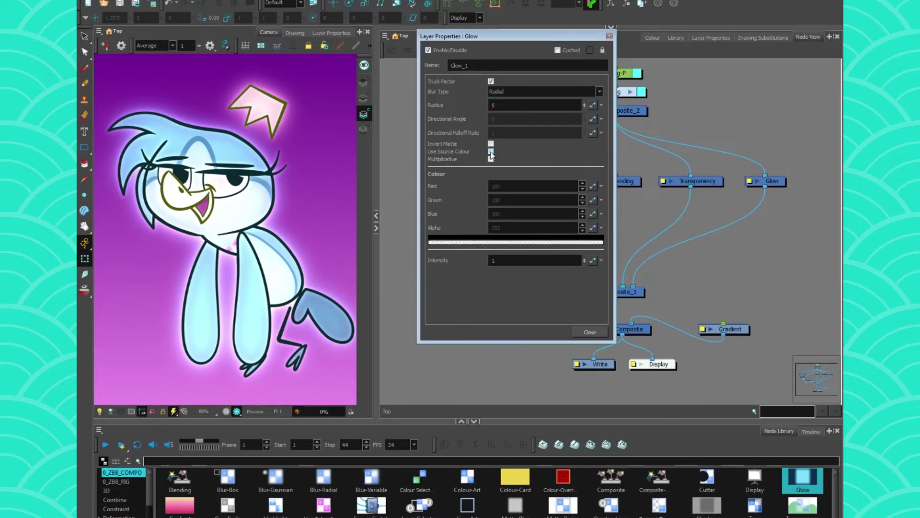
{"action": "left_click", "coordinate": [493, 260]}
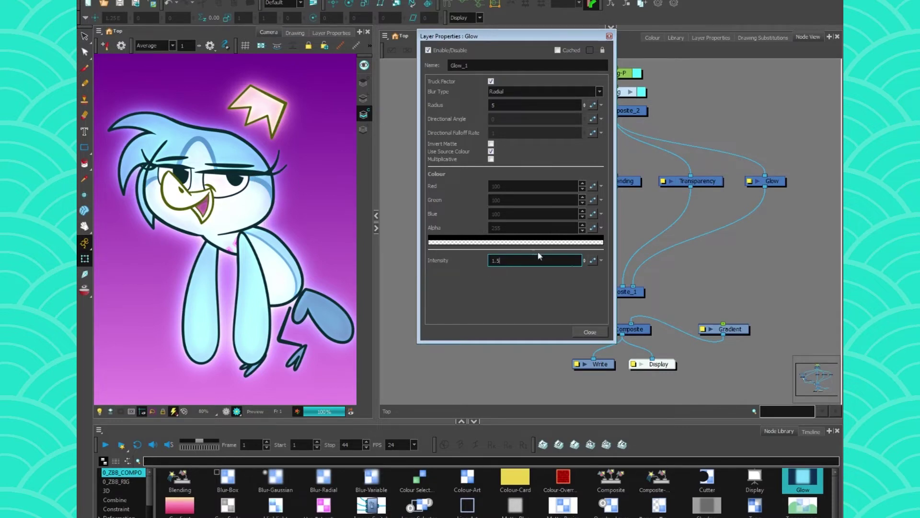
{"action": "left_click", "coordinate": [575, 331]}
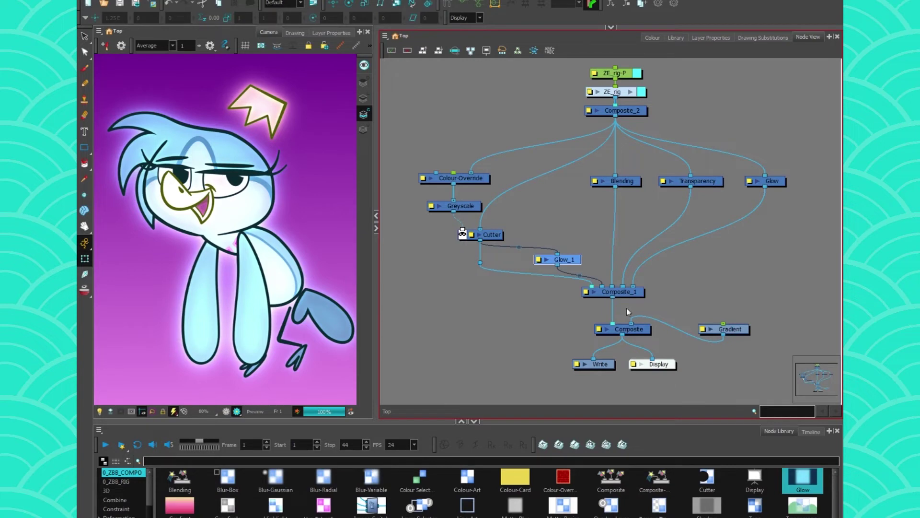
Step: Open up space between Composite_1 and Composite by raising the nodes above, and move the Gradient node up and outward
{"action": "scroll", "coordinate": [611, 286], "scroll_direction": "down", "scroll_amount": 3}
{"action": "left_click_drag", "start_coordinate": [755, 137], "coordinate": [525, 287]}
{"action": "left_click_drag", "start_coordinate": [631, 295], "coordinate": [630, 217]}
{"action": "left_click", "coordinate": [657, 254]}
{"action": "left_click_drag", "start_coordinate": [692, 312], "coordinate": [739, 224]}
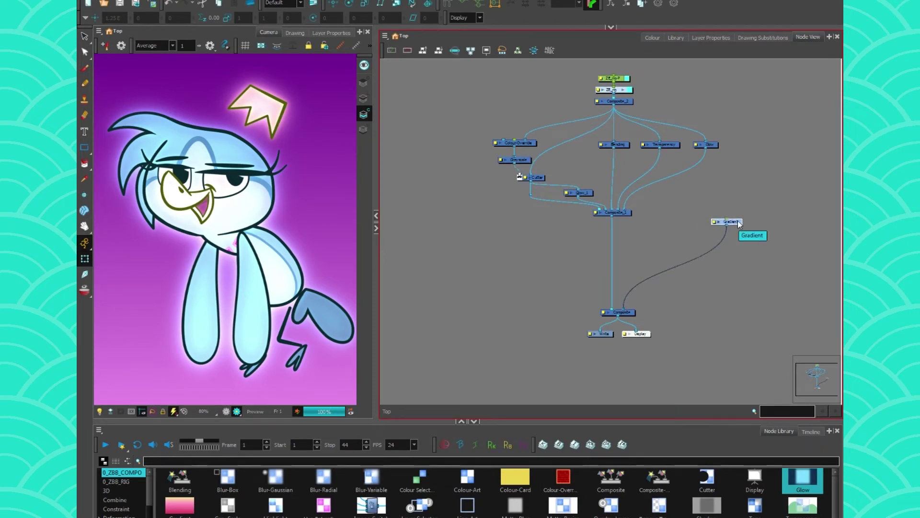
Step: Add a second Gradient node and connect it to the front input of Composite
{"action": "left_click_drag", "start_coordinate": [803, 506], "coordinate": [527, 472]}
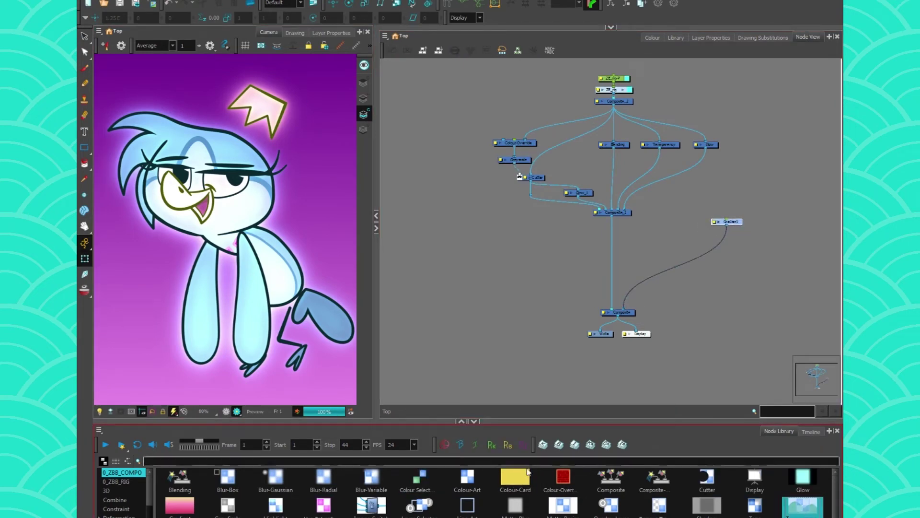
{"action": "left_click_drag", "start_coordinate": [180, 504], "coordinate": [609, 308]}
{"action": "mouse_move", "coordinate": [582, 239]}
{"action": "left_mouse_down"}
{"action": "mouse_move", "coordinate": [561, 249]}
{"action": "mouse_move", "coordinate": [573, 239]}
{"action": "left_mouse_up"}
Step: Move both control points of Gradient_1 in the camera view to make a short, slanted black-to-white transition across the centre
{"action": "scroll", "coordinate": [238, 191], "scroll_direction": "down", "scroll_amount": 4}
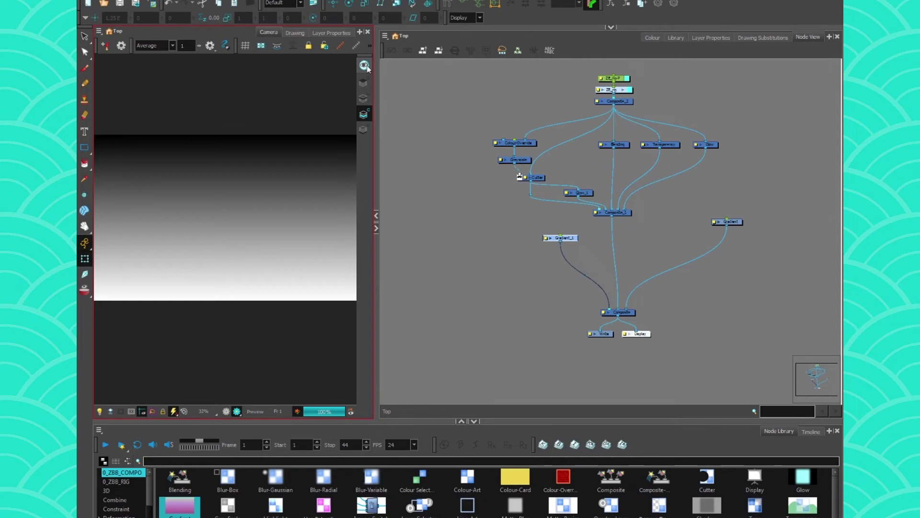
{"action": "left_click_drag", "start_coordinate": [375, 62], "coordinate": [399, 52]}
{"action": "left_click_drag", "start_coordinate": [253, 136], "coordinate": [246, 212]}
{"action": "left_click_drag", "start_coordinate": [255, 302], "coordinate": [262, 262]}
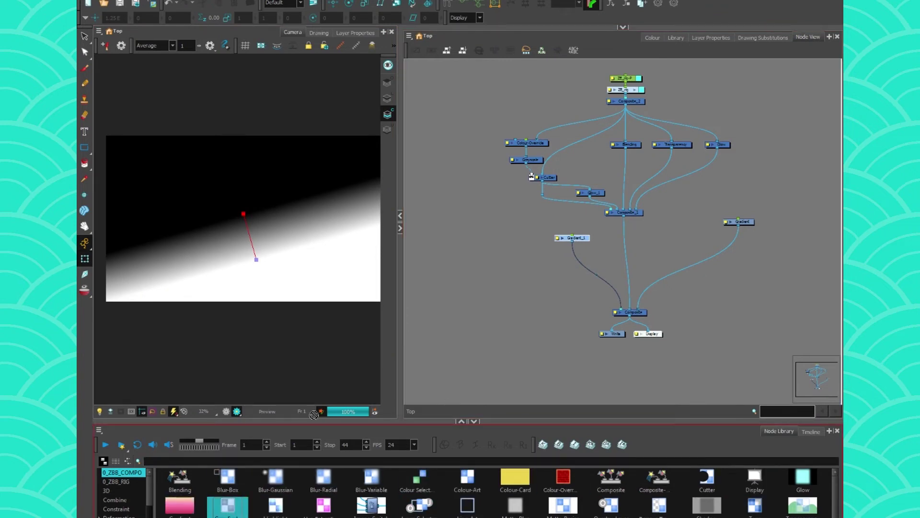
Step: Insert a Greyscale node between Gradient_1 and Composite and open its properties to make the gradient's black area transparent
{"action": "left_click_drag", "start_coordinate": [228, 505], "coordinate": [590, 266]}
{"action": "scroll", "coordinate": [592, 262], "scroll_direction": "up", "scroll_amount": 8}
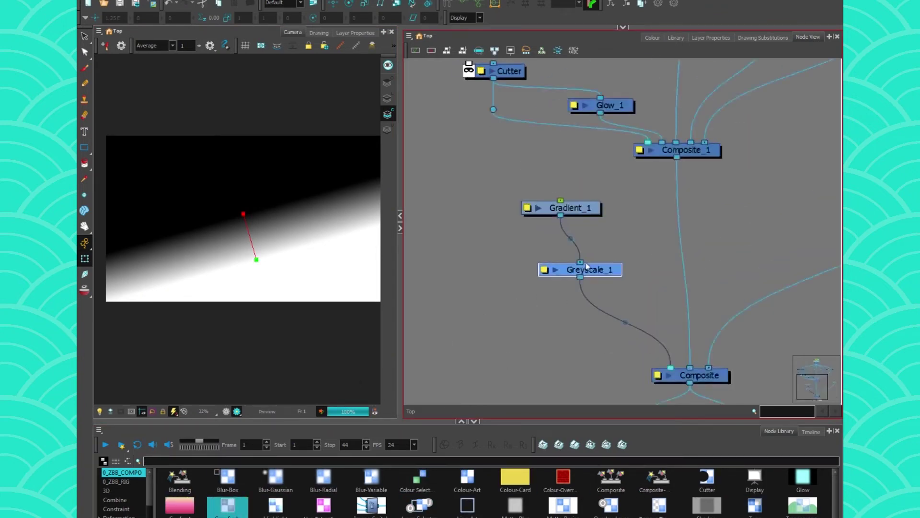
{"action": "left_click", "coordinate": [445, 236]}
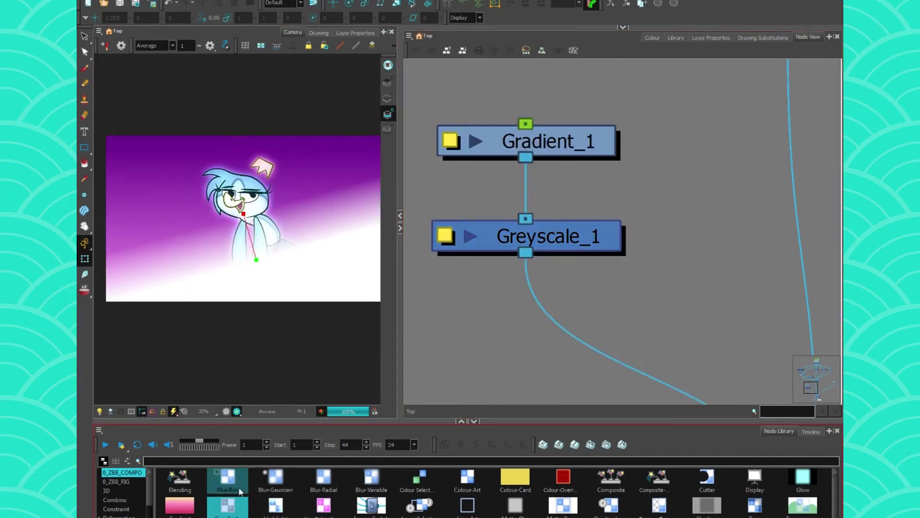
Step: Insert a Cutter node between Composite_1 and Composite, with Greyscale_1 feeding its matte input
{"action": "left_click_drag", "start_coordinate": [707, 480], "coordinate": [705, 217]}
{"action": "scroll", "coordinate": [810, 266], "scroll_direction": "down", "scroll_amount": 4}
{"action": "left_click_drag", "start_coordinate": [686, 347], "coordinate": [708, 260]}
Step: Reposition the control points of Gradient_1, running from the beak to below the feet, so the character fades out towards its lower body
{"action": "scroll", "coordinate": [257, 258], "scroll_direction": "up", "scroll_amount": 1}
{"action": "left_click_drag", "start_coordinate": [259, 261], "coordinate": [284, 282]}
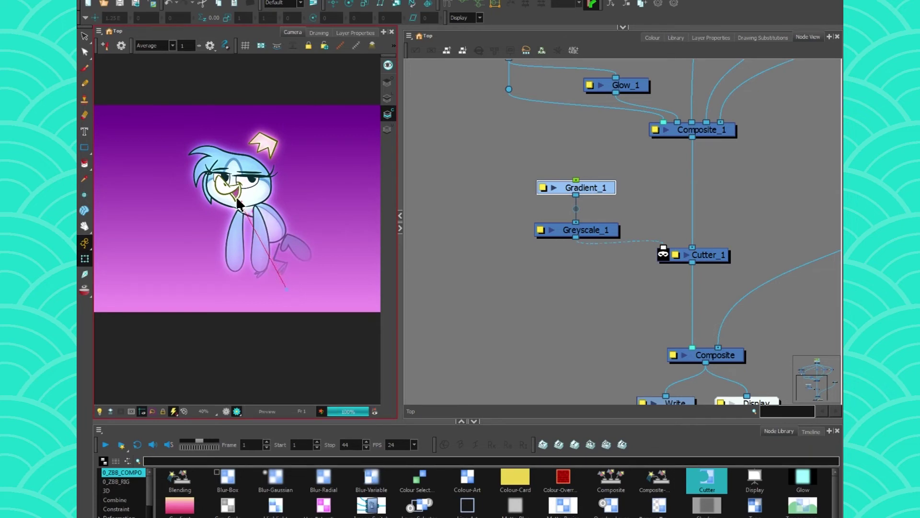
{"action": "left_click_drag", "start_coordinate": [239, 204], "coordinate": [243, 187]}
{"action": "left_click_drag", "start_coordinate": [287, 293], "coordinate": [278, 290]}
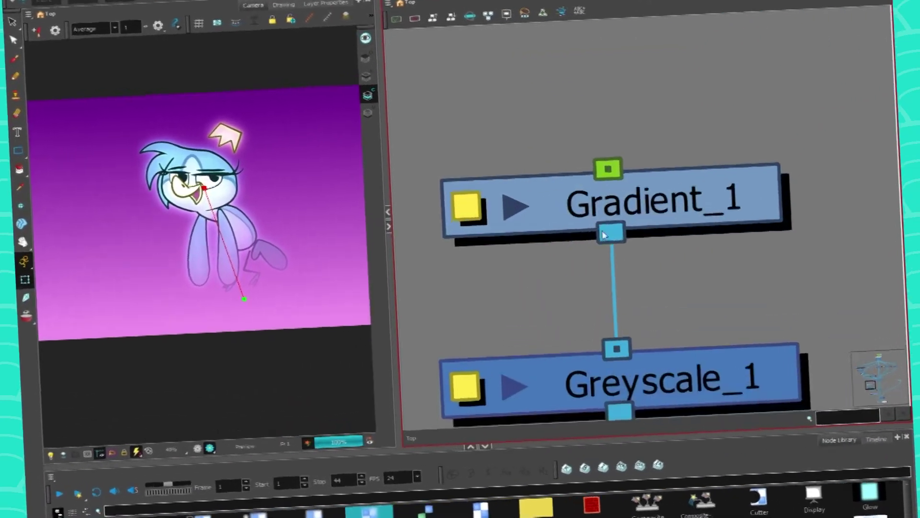
Step: Insert a Blur-Variable node below Cutter_1 and connect Greyscale_1 to its matte input
{"action": "scroll", "coordinate": [602, 235], "scroll_direction": "down", "scroll_amount": 4}
{"action": "left_click_drag", "start_coordinate": [645, 334], "coordinate": [768, 321]}
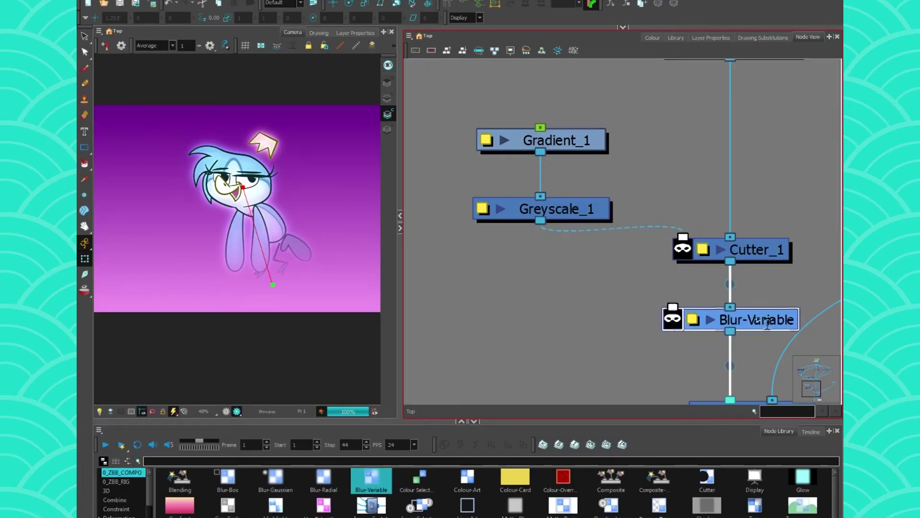
{"action": "left_click_drag", "start_coordinate": [673, 305], "coordinate": [536, 223]}
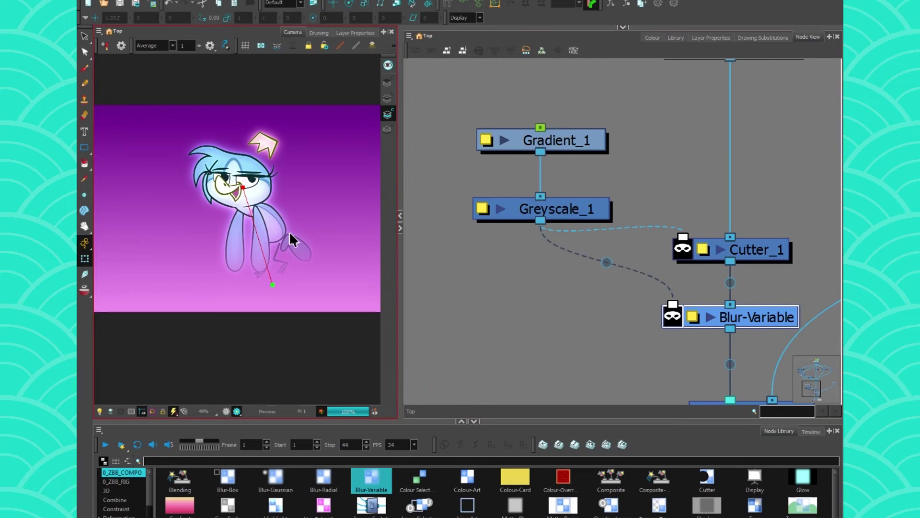
Step: Set the Blur-Variable white radius to 3.1, close its properties and check the blurred fade on the whole character
{"action": "scroll", "coordinate": [288, 232], "scroll_direction": "up", "scroll_amount": 3}
{"action": "left_click", "coordinate": [692, 317]}
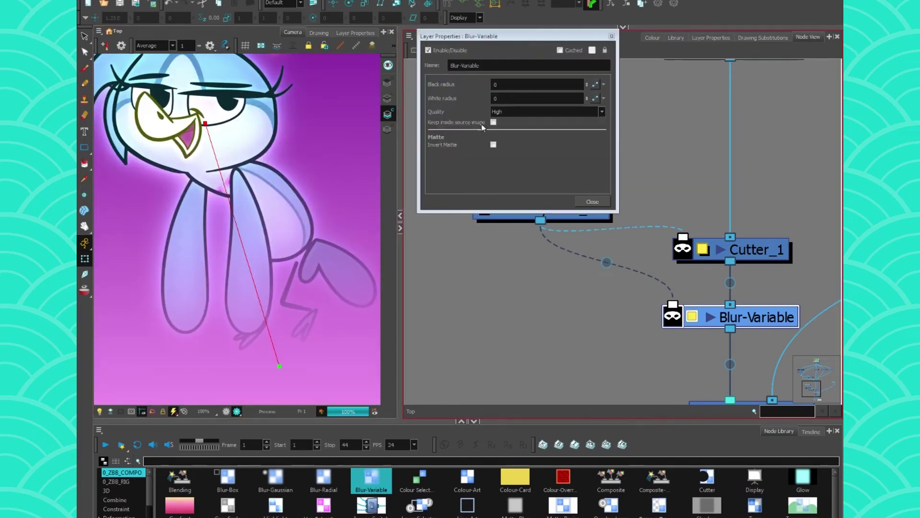
{"action": "left_click_drag", "start_coordinate": [587, 99], "coordinate": [588, 75]}
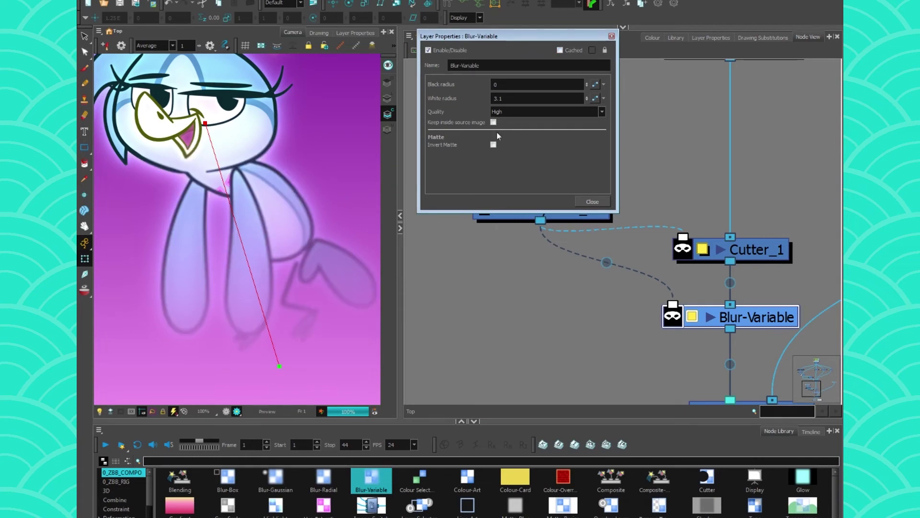
{"action": "left_click", "coordinate": [599, 203]}
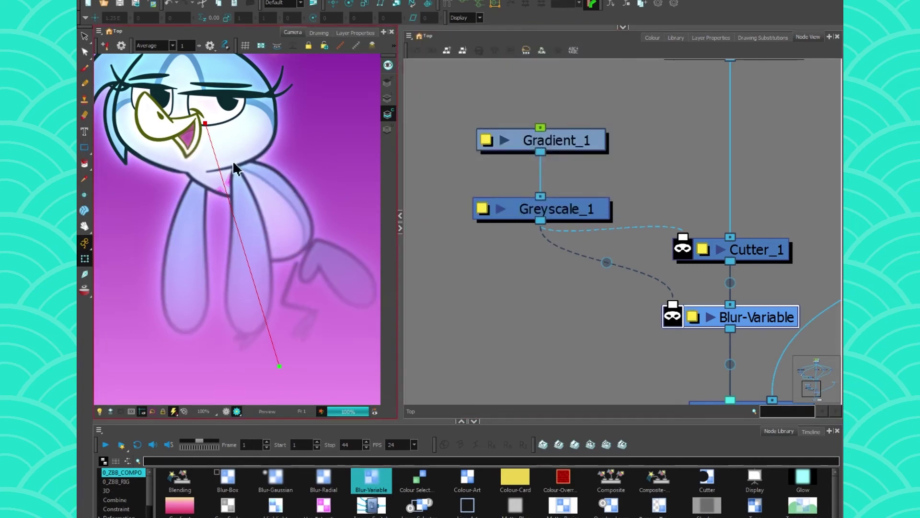
{"action": "scroll", "coordinate": [232, 160], "scroll_direction": "down", "scroll_amount": 2}
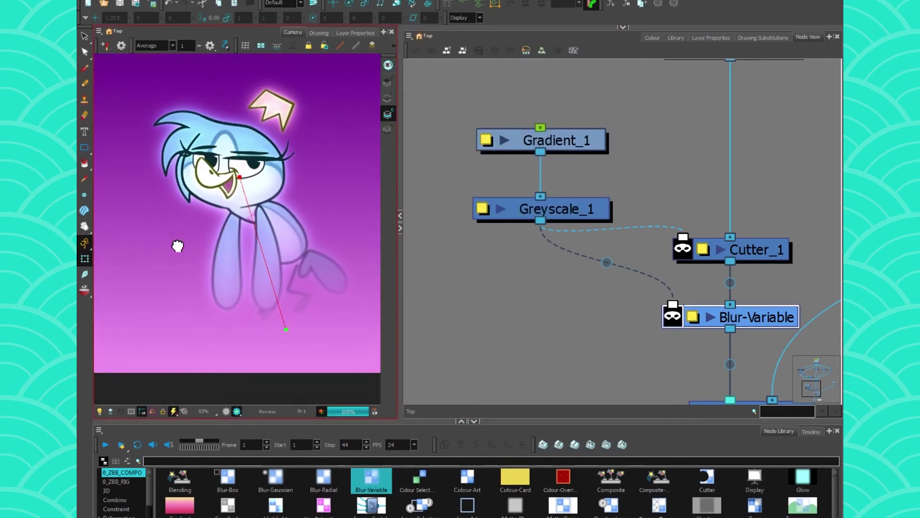
{"action": "left_click_drag", "start_coordinate": [177, 246], "coordinate": [176, 248]}
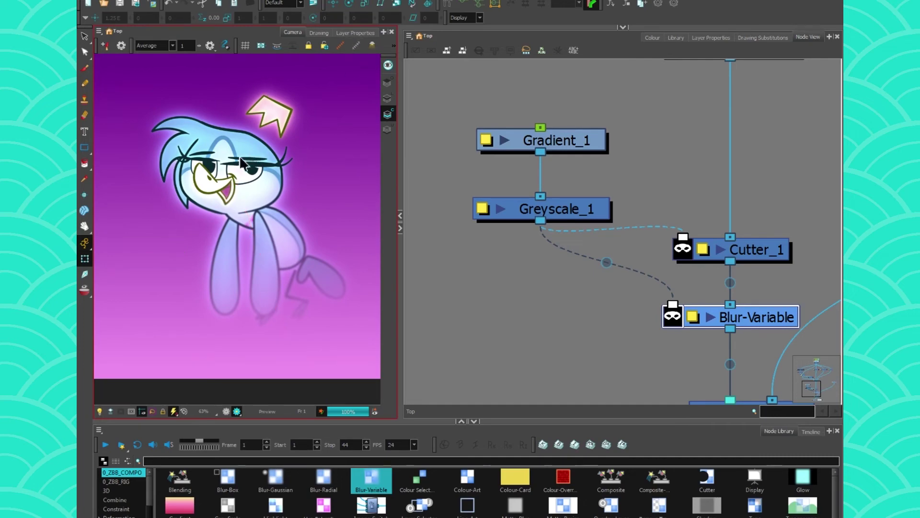
Step: Disable the nodes that create the gradient fade and variable blur between Composite_1 and Composite
{"action": "left_click_drag", "start_coordinate": [700, 141], "coordinate": [633, 218]}
{"action": "scroll", "coordinate": [523, 230], "scroll_direction": "down", "scroll_amount": 2}
{"action": "left_click_drag", "start_coordinate": [540, 212], "coordinate": [511, 228]}
{"action": "left_click", "coordinate": [550, 213]}
{"action": "scroll", "coordinate": [695, 246], "scroll_direction": "up", "scroll_amount": 6}
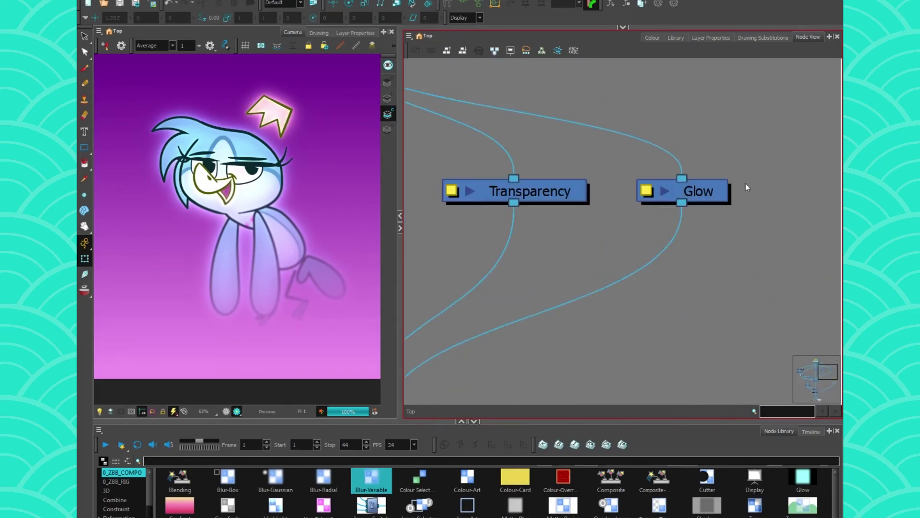
{"action": "scroll", "coordinate": [181, 139], "scroll_direction": "up", "scroll_amount": 2}
{"action": "scroll", "coordinate": [502, 276], "scroll_direction": "down", "scroll_amount": 3}
{"action": "left_click_drag", "start_coordinate": [507, 275], "coordinate": [653, 160]}
{"action": "left_click_drag", "start_coordinate": [500, 244], "coordinate": [461, 304]}
{"action": "key", "text": "d"}
Step: Insert a Matte-Resize node between Composite_2 and Glow, set its radius to 3.2 and place it just above Glow
{"action": "left_click_drag", "start_coordinate": [637, 227], "coordinate": [530, 355]}
{"action": "left_click", "coordinate": [648, 233]}
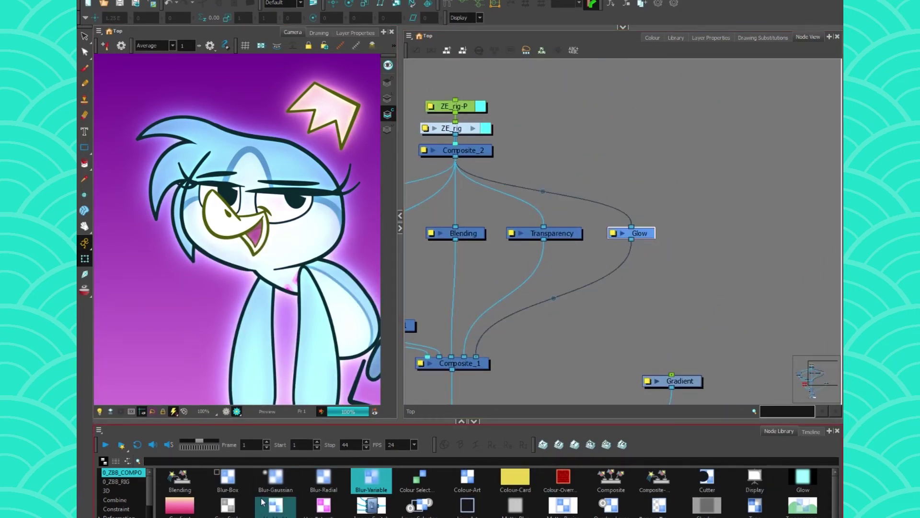
{"action": "left_click_drag", "start_coordinate": [564, 505], "coordinate": [648, 196]}
{"action": "double_click", "coordinate": [642, 193]}
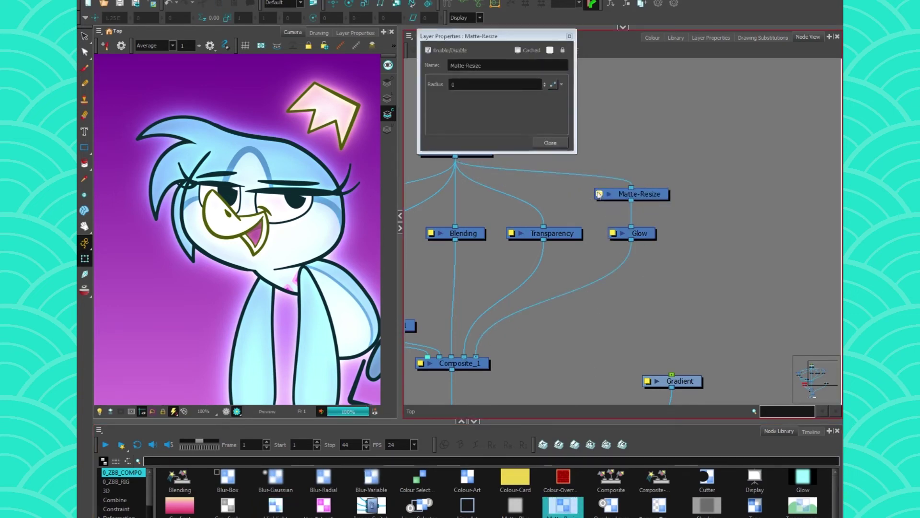
{"action": "left_click_drag", "start_coordinate": [544, 84], "coordinate": [547, 61]}
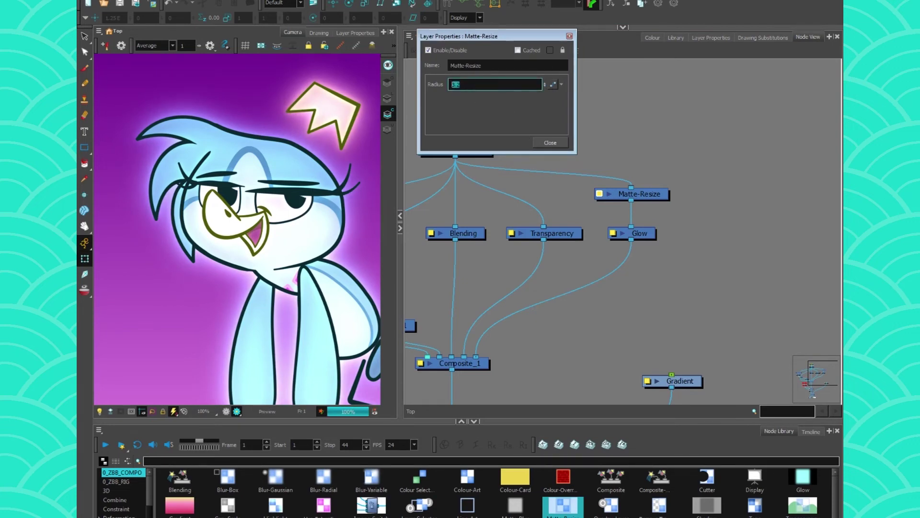
{"action": "left_click", "coordinate": [550, 143]}
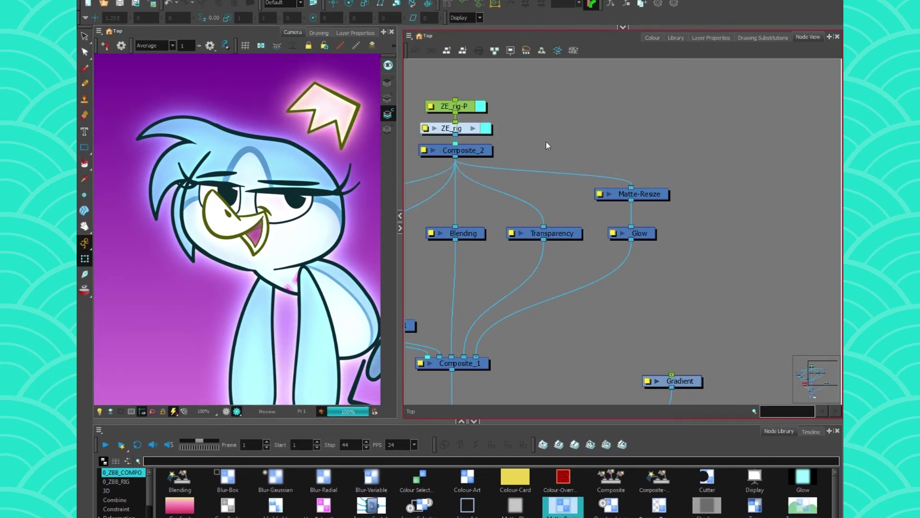
{"action": "left_click_drag", "start_coordinate": [655, 194], "coordinate": [654, 199]}
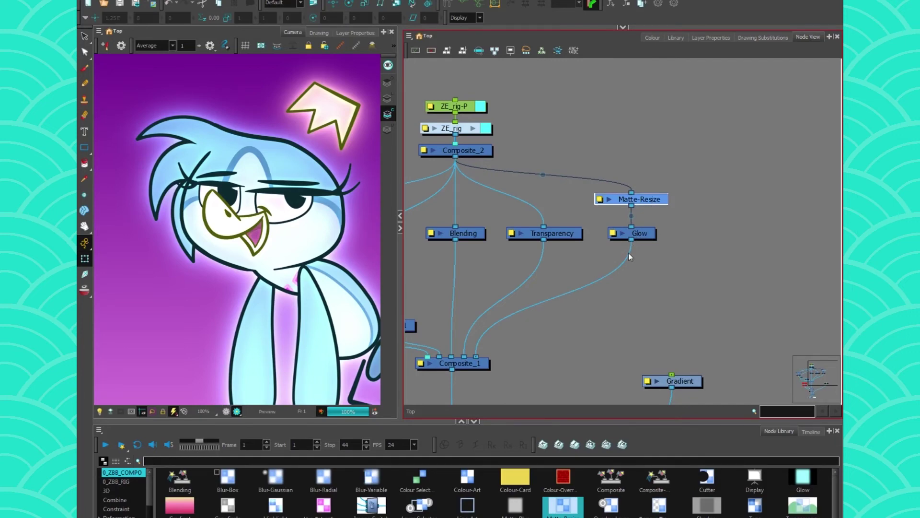
Step: Find the Turbulence node, insert it between Glow and Composite_1 and set its locked xy Amount to 30
{"action": "left_click", "coordinate": [271, 461]}
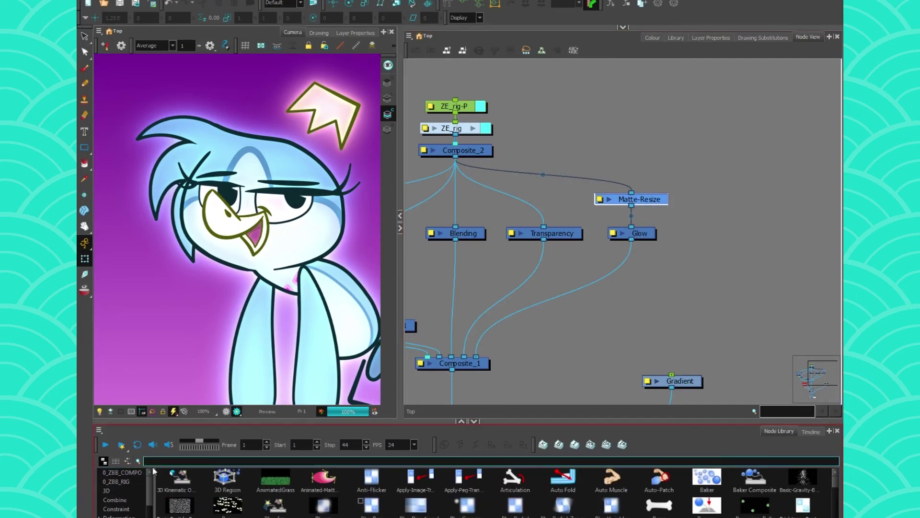
{"action": "type", "text": "turb"}
{"action": "left_click_drag", "start_coordinate": [228, 477], "coordinate": [633, 261]}
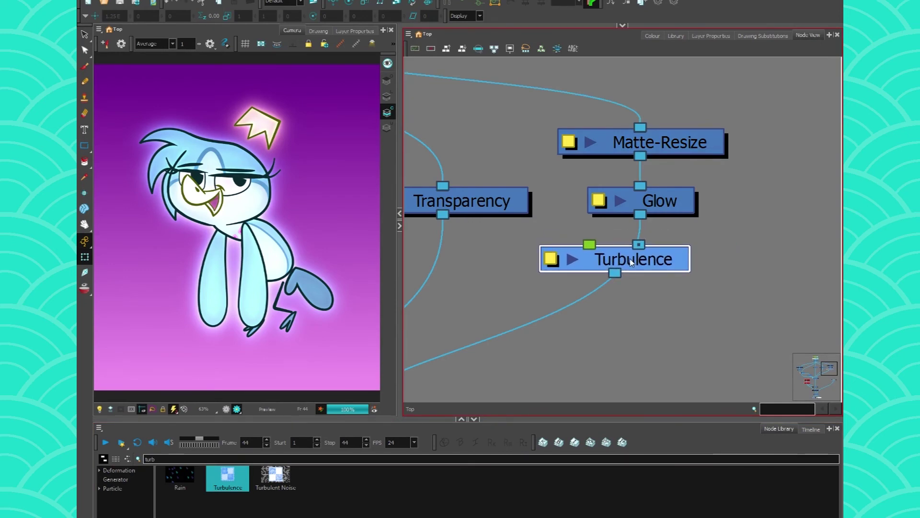
{"action": "left_click", "coordinate": [552, 271]}
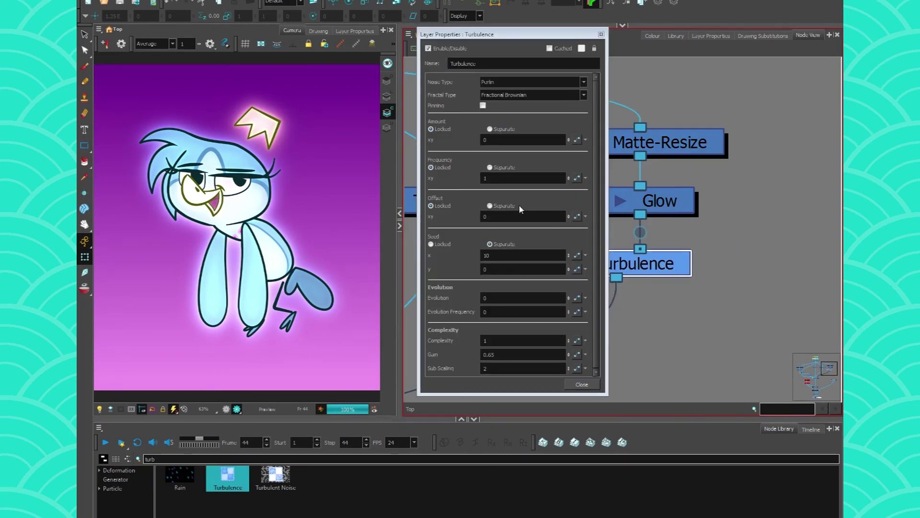
{"action": "left_click", "coordinate": [508, 140]}
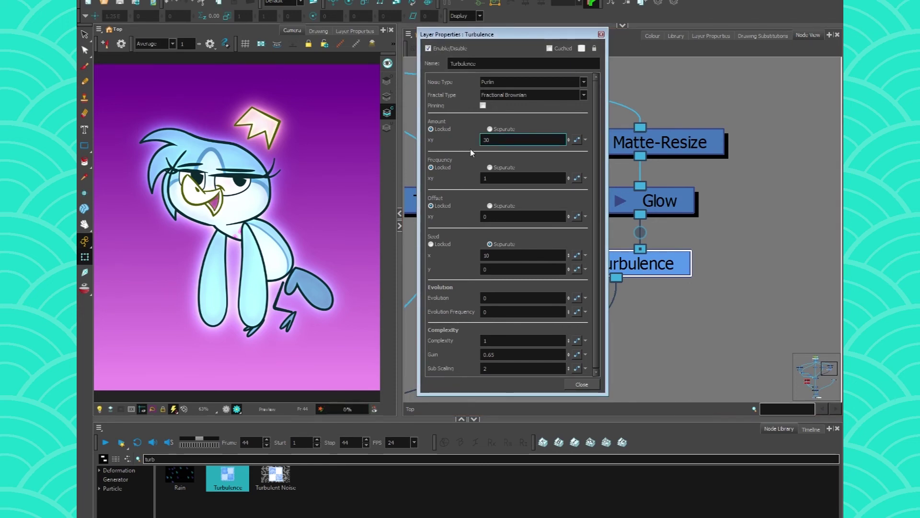
Step: Set the Turbulence node's locked xy Frequency to 10 and close its properties
{"action": "left_click", "coordinate": [497, 181]}
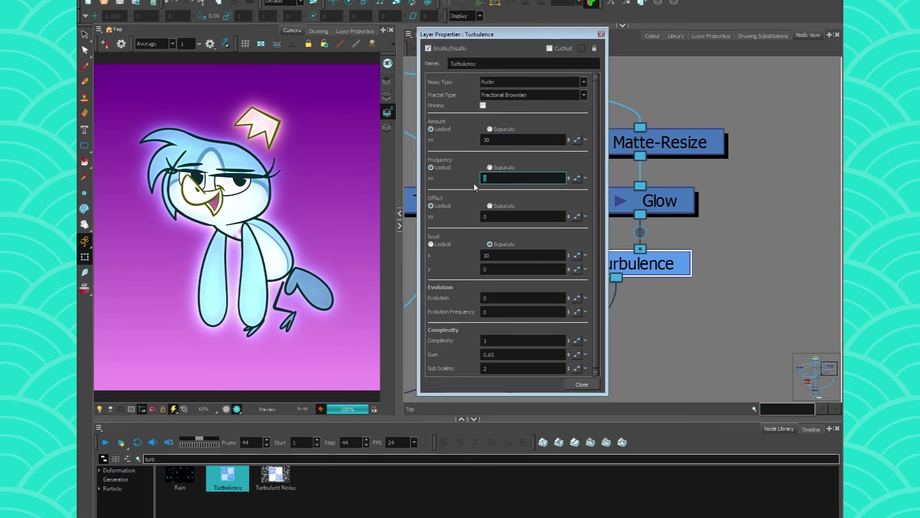
{"action": "type", "text": "10"}
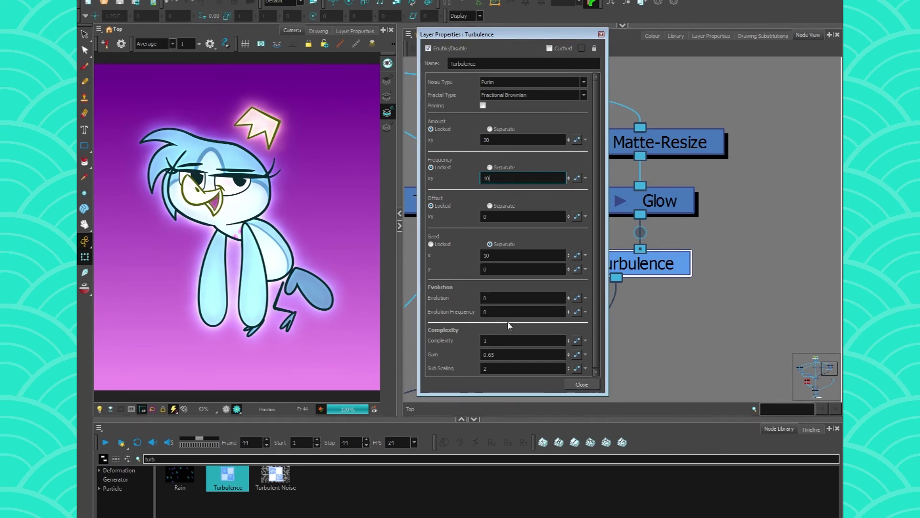
{"action": "left_click", "coordinate": [581, 384]}
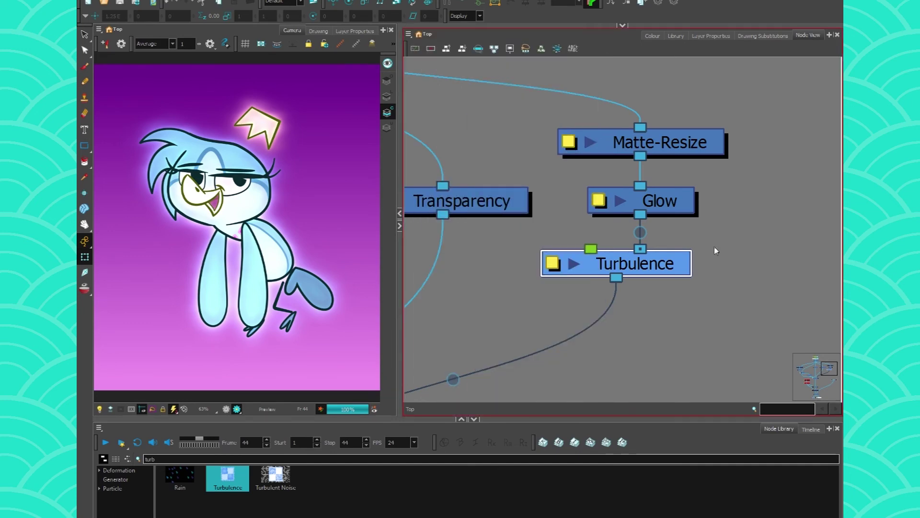
Step: Re-enable the Gradient_1 and Greyscale_1 nodes to restore the character's gradient fade and blur
{"action": "scroll", "coordinate": [624, 266], "scroll_direction": "up", "scroll_amount": 5}
{"action": "scroll", "coordinate": [624, 267], "scroll_direction": "down", "scroll_amount": 6}
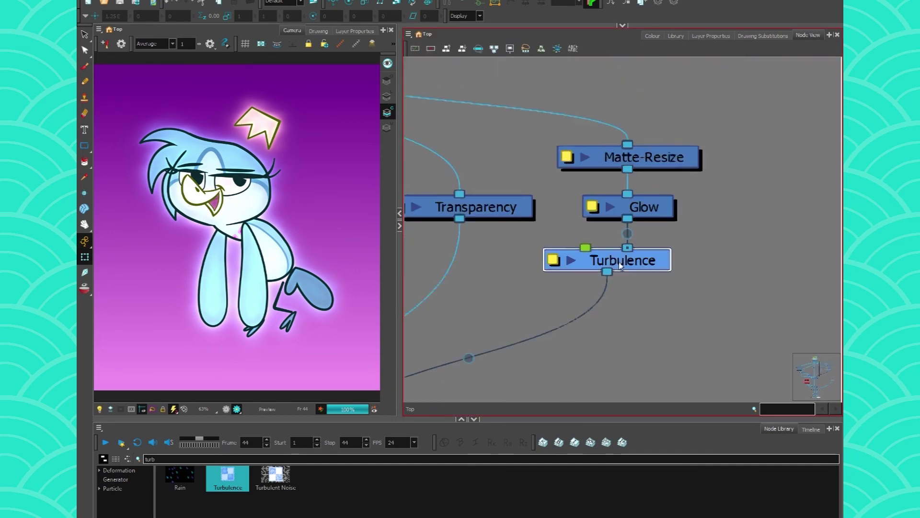
{"action": "scroll", "coordinate": [617, 260], "scroll_direction": "down", "scroll_amount": 6}
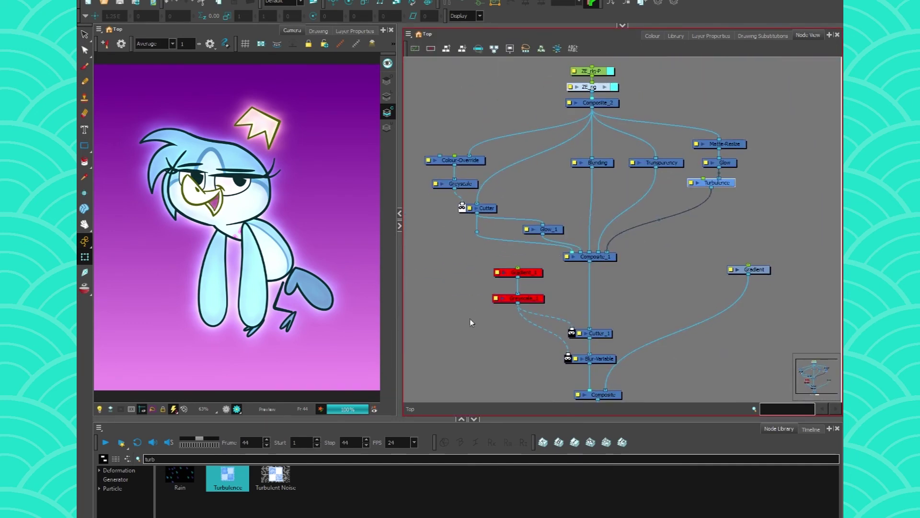
{"action": "left_click_drag", "start_coordinate": [480, 272], "coordinate": [511, 296]}
{"action": "key", "text": "a"}
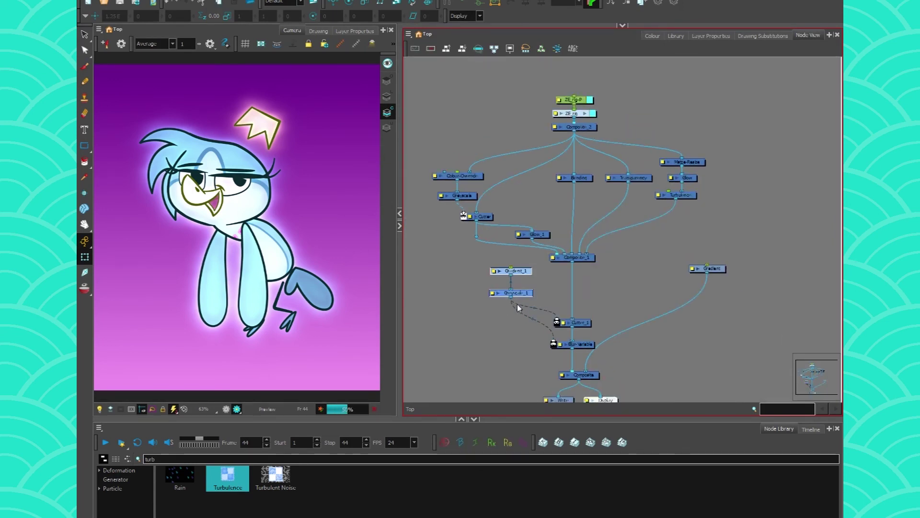
{"action": "left_click", "coordinate": [468, 329]}
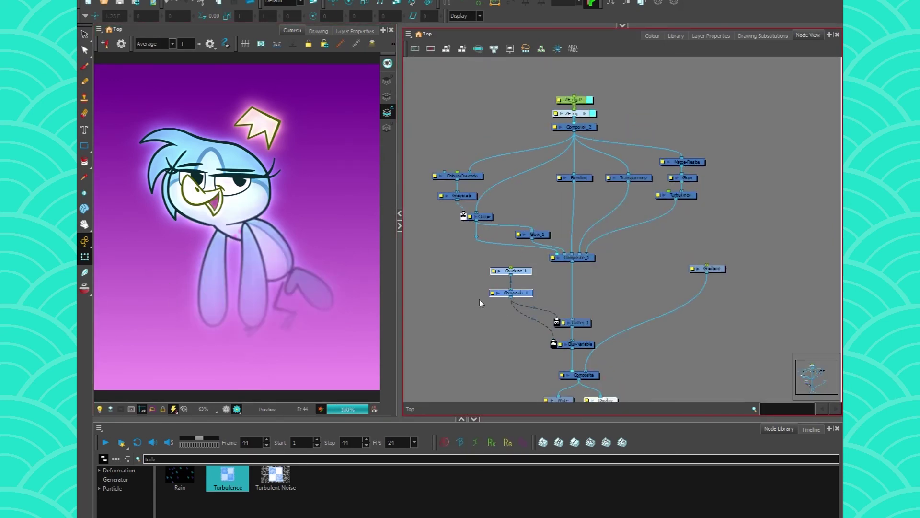
Step: Line up Glow_1 beside Blending and move the Colour-Override, Greyscale and Cutter group and the rig nodes with Composite_2 higher
{"action": "left_click_drag", "start_coordinate": [534, 234], "coordinate": [534, 177]}
{"action": "left_click_drag", "start_coordinate": [451, 151], "coordinate": [489, 143]}
{"action": "left_click_drag", "start_coordinate": [565, 71], "coordinate": [589, 134]}
{"action": "left_click_drag", "start_coordinate": [598, 69], "coordinate": [561, 132]}
{"action": "left_click_drag", "start_coordinate": [610, 80], "coordinate": [579, 70]}
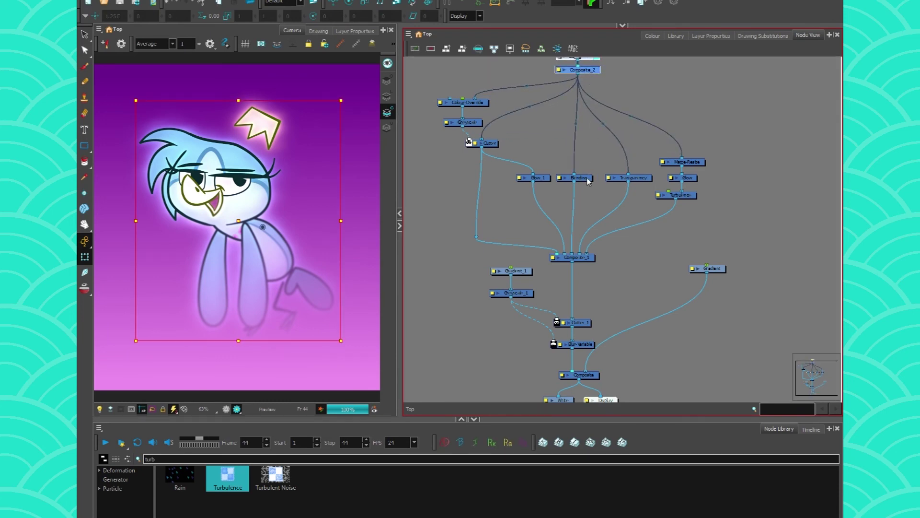
Step: Align Composite_1, Cutter_1, Blur-Variable and Composite in a straight column below the Blending node
{"action": "left_click", "coordinate": [585, 260]}
{"action": "left_click", "coordinate": [580, 324]}
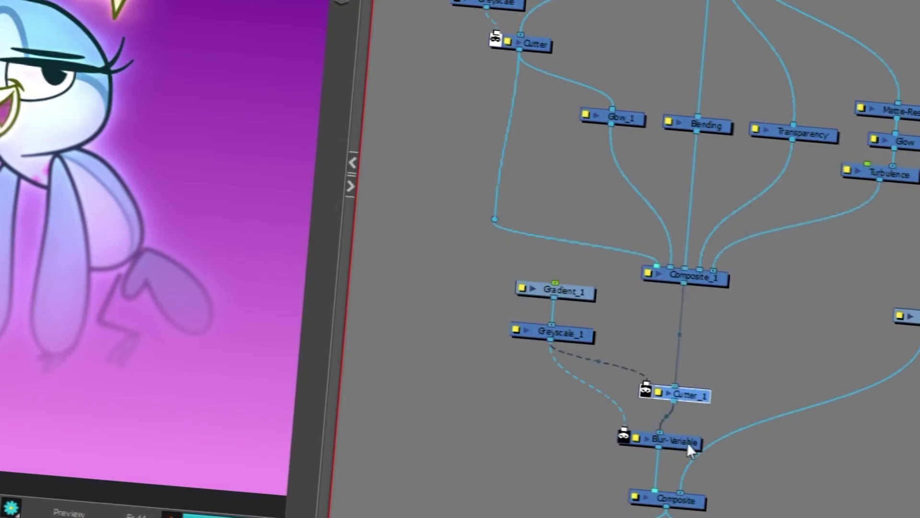
{"action": "left_click", "coordinate": [687, 442]}
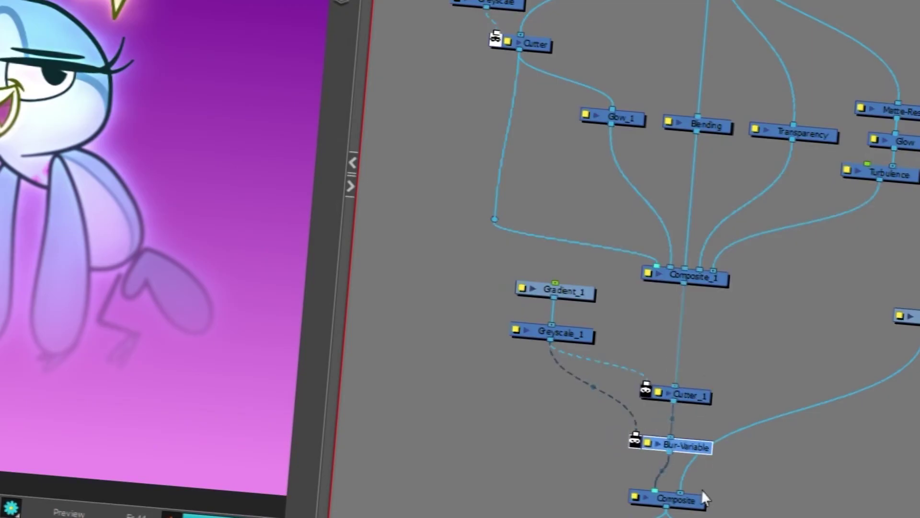
{"action": "left_click", "coordinate": [700, 498]}
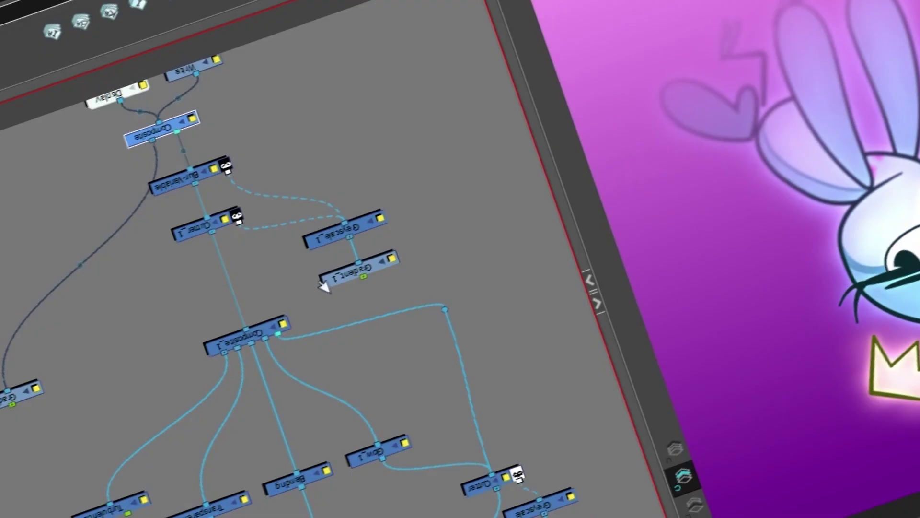
Step: Reposition Gradient_1 and Greyscale_1 beside the lower column and move the Cutter-to-Composite_1 cable's waypoint to tidy its path
{"action": "left_click", "coordinate": [561, 333]}
{"action": "left_click_drag", "start_coordinate": [316, 292], "coordinate": [332, 220]}
{"action": "left_click_drag", "start_coordinate": [324, 236], "coordinate": [321, 229]}
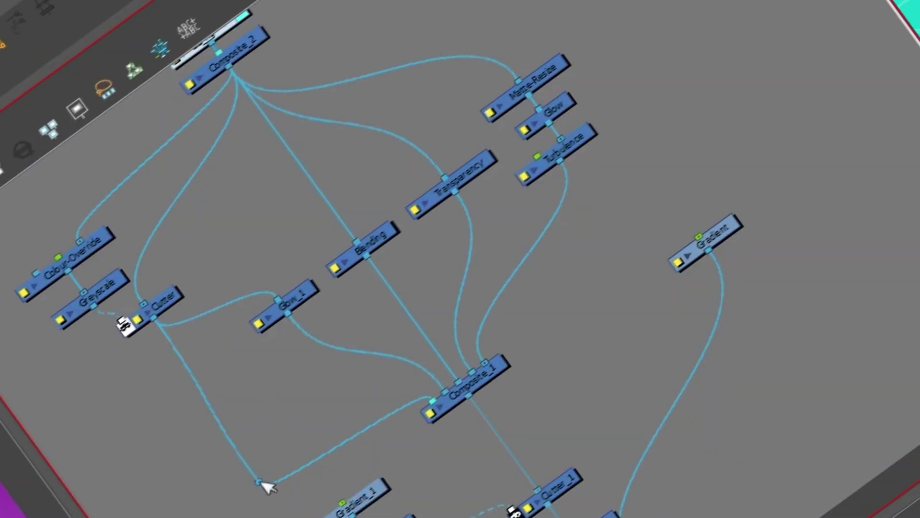
{"action": "left_click_drag", "start_coordinate": [259, 482], "coordinate": [194, 370]}
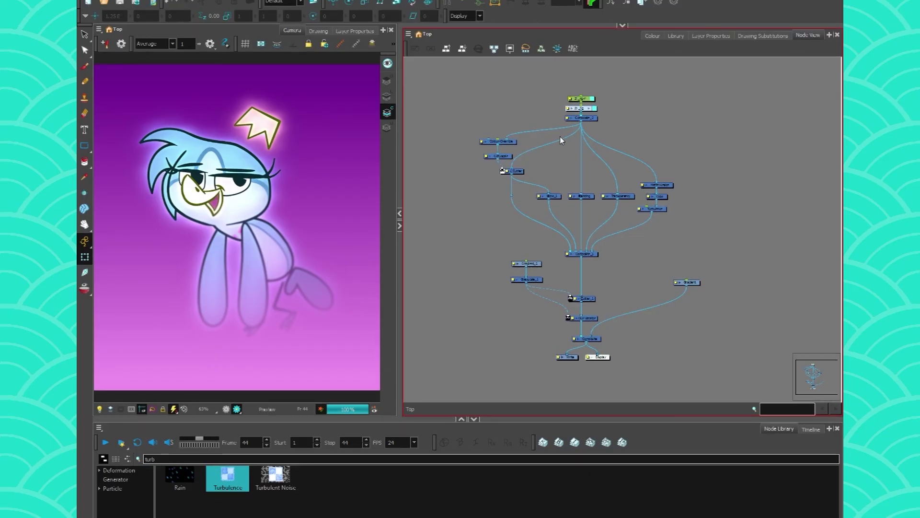
Step: Move the rig peg, rig group and Composite_2 together slightly higher above the effect branches
{"action": "left_click", "coordinate": [201, 146]}
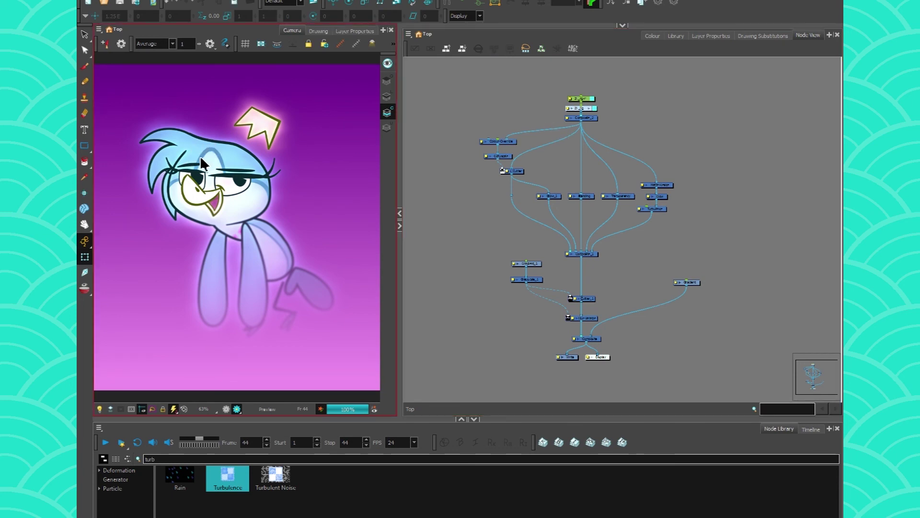
{"action": "left_click_drag", "start_coordinate": [622, 67], "coordinate": [568, 123]}
{"action": "mouse_move", "coordinate": [590, 109]}
{"action": "left_mouse_down"}
{"action": "mouse_move", "coordinate": [656, 121]}
{"action": "mouse_move", "coordinate": [589, 108]}
{"action": "left_mouse_up"}
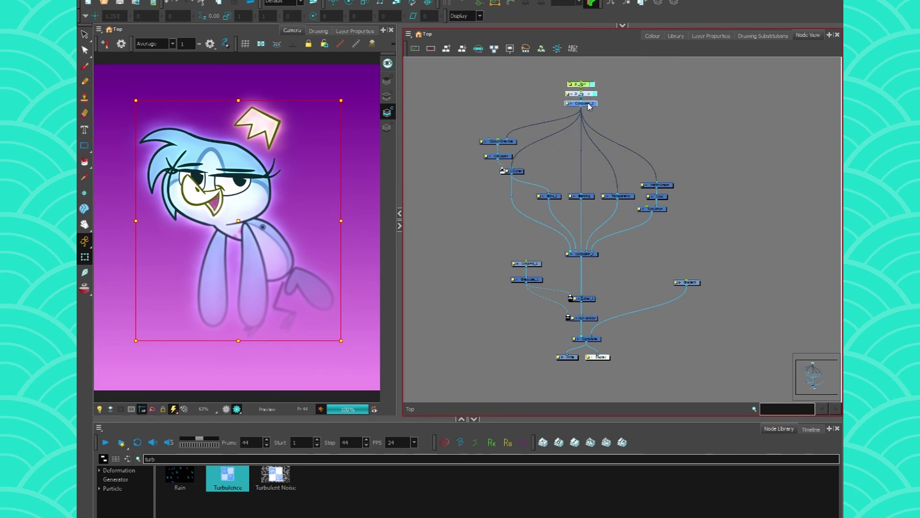